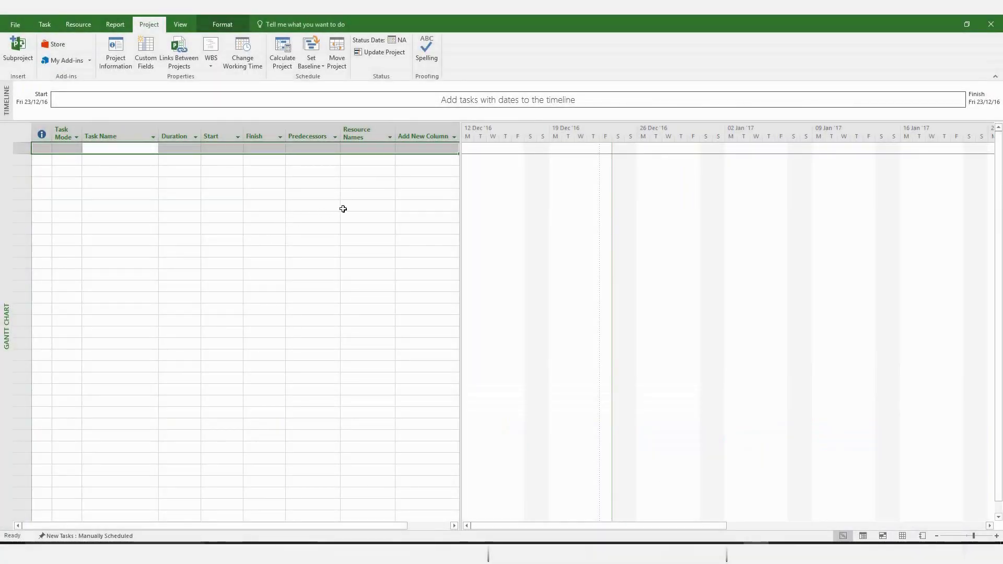
Step: Switch new tasks to Auto Scheduled and begin entering the first task name
{"action": "left_click", "coordinate": [60, 534]}
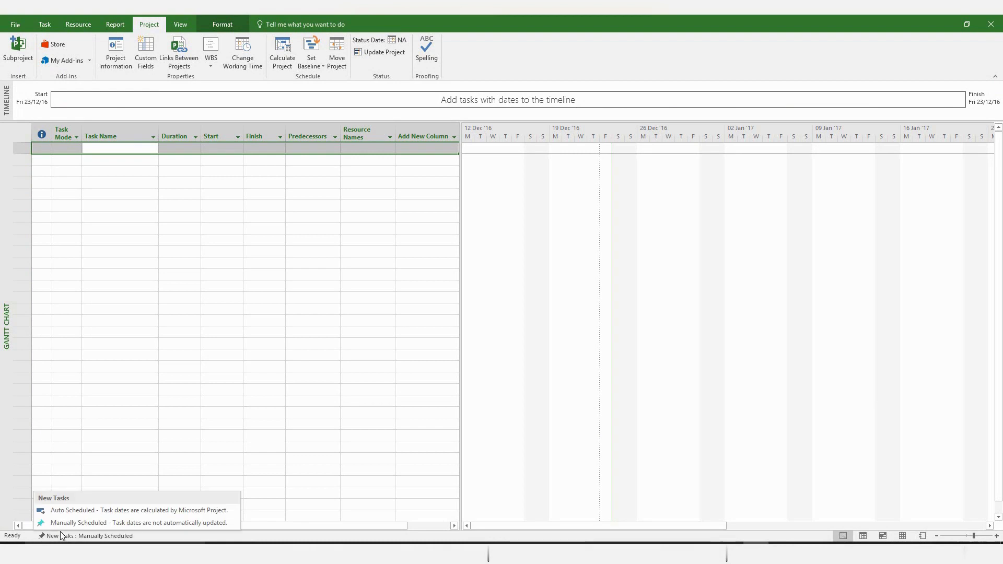
{"action": "left_click", "coordinate": [67, 511]}
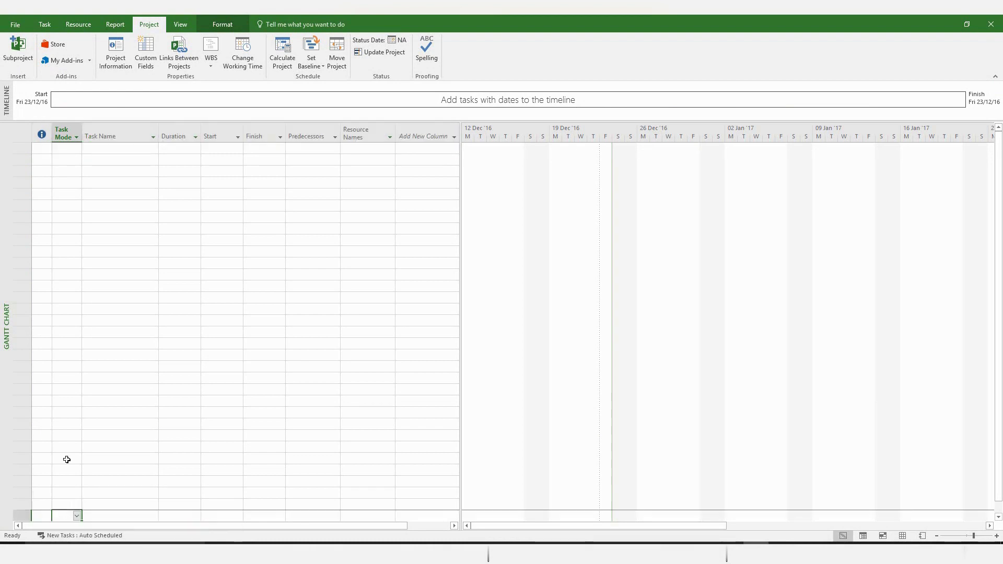
{"action": "left_click", "coordinate": [118, 152]}
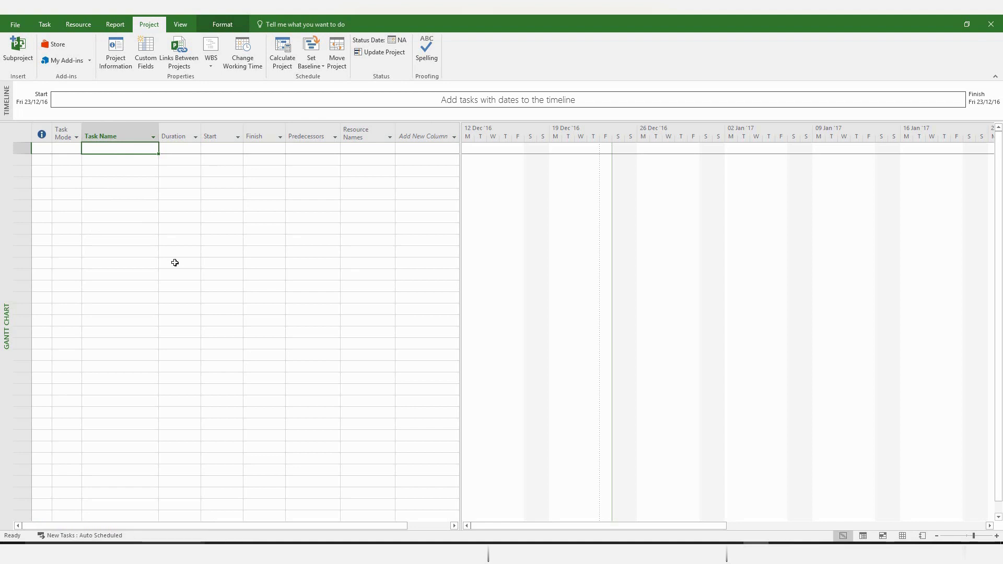
{"action": "type", "text": "Construct Wall"}
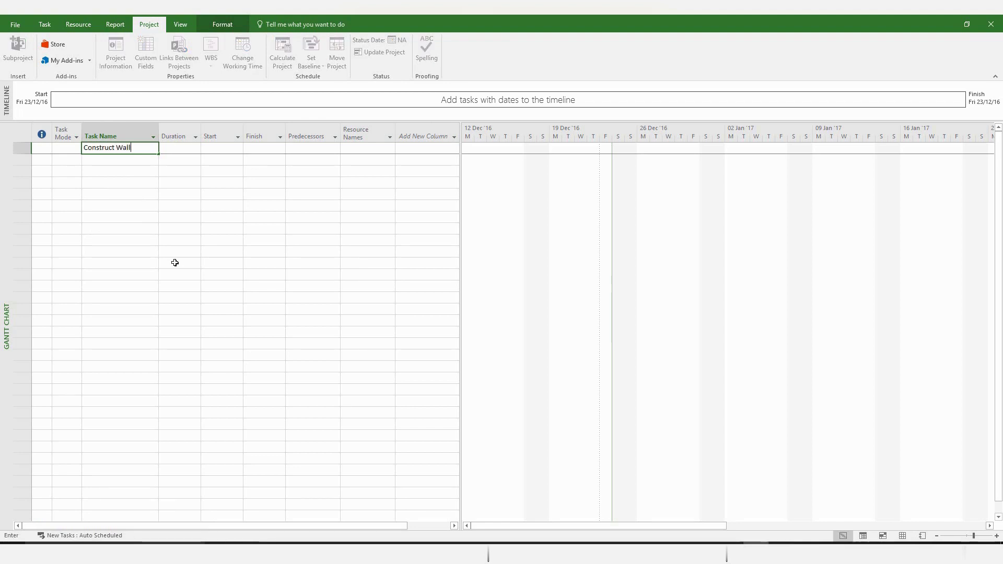
Step: Enter Construct Wall and Paint Wall with durations of 15 and 10 days
{"action": "key", "text": "Return"}
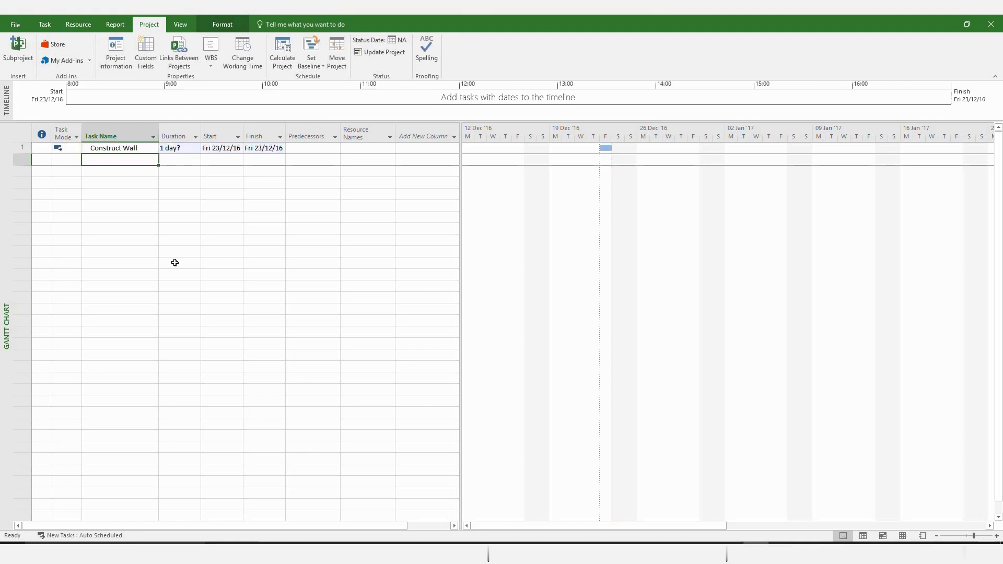
{"action": "type", "text": "Paint Wall"}
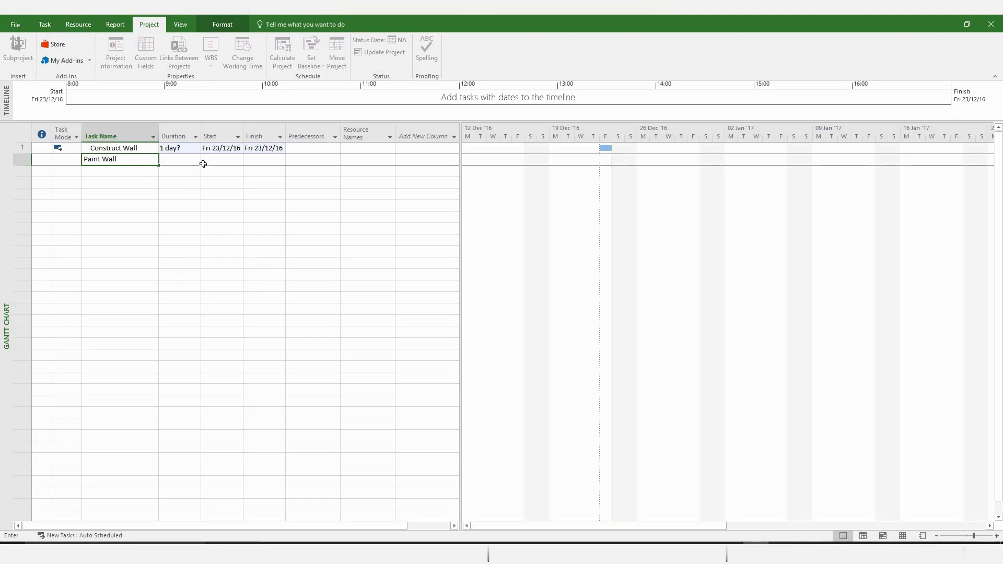
{"action": "left_click", "coordinate": [179, 160]}
{"action": "left_click", "coordinate": [188, 150]}
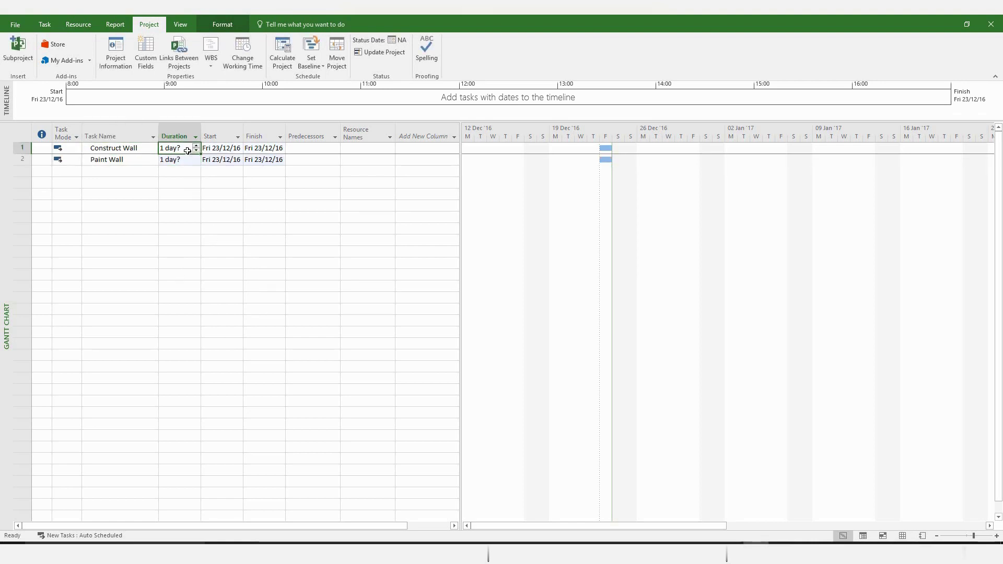
{"action": "type", "text": "15"}
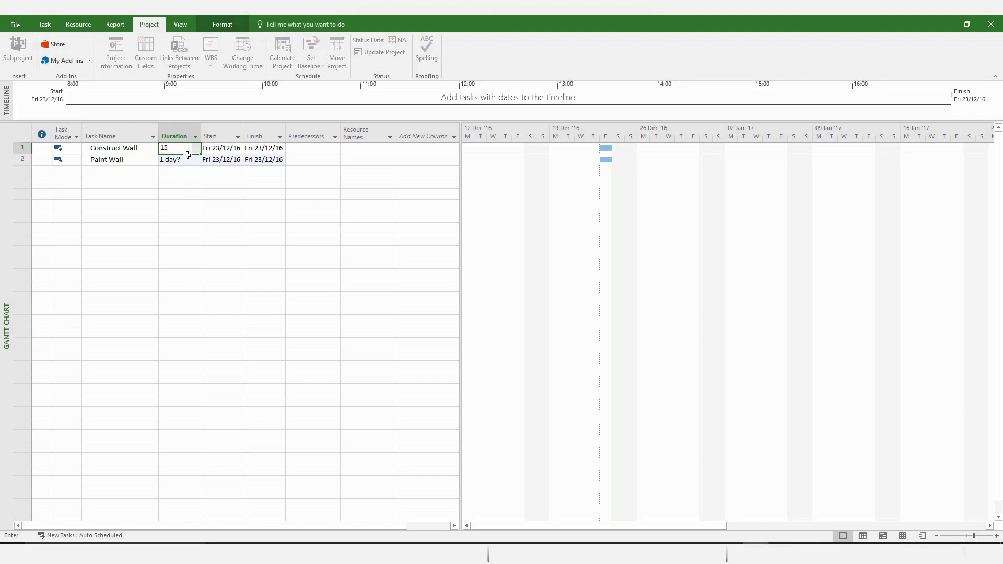
{"action": "left_click", "coordinate": [186, 159]}
{"action": "type", "text": "10"}
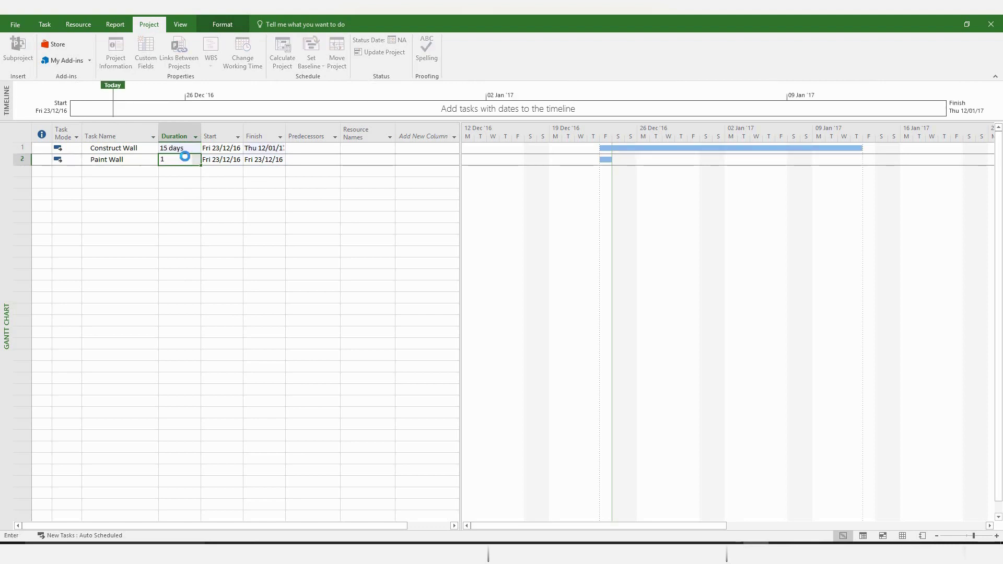
{"action": "type", "text": "0 days"}
{"action": "left_click", "coordinate": [166, 196]}
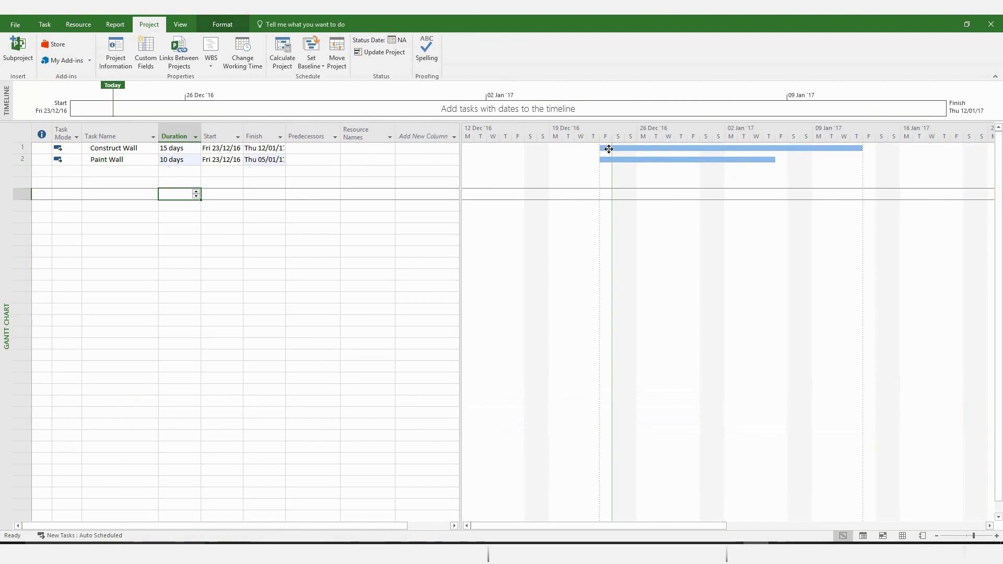
Step: Link Paint Wall after Construct Wall and show the Predecessors & Successors details form
{"action": "left_click_drag", "start_coordinate": [608, 149], "coordinate": [605, 161]}
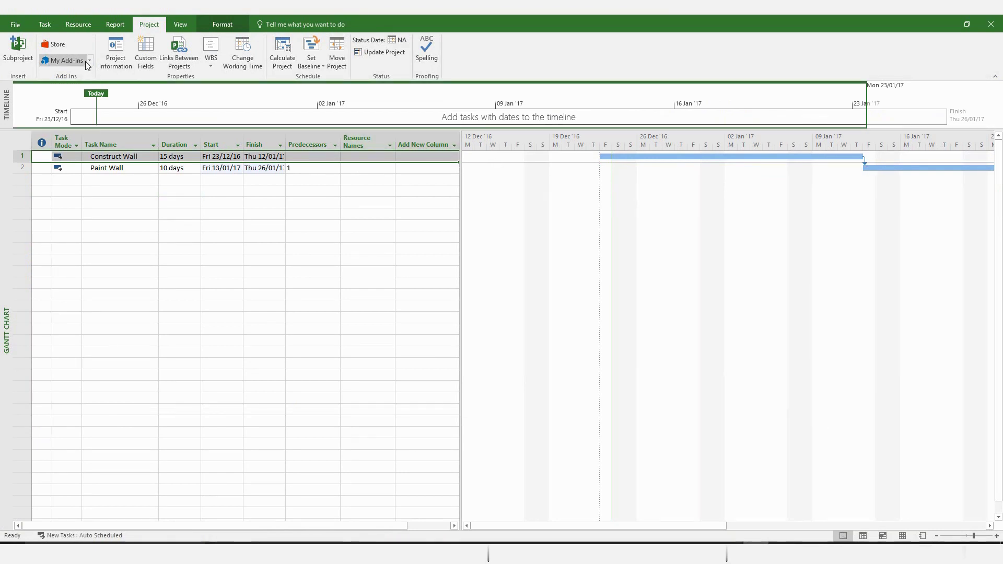
{"action": "left_click", "coordinate": [45, 25]}
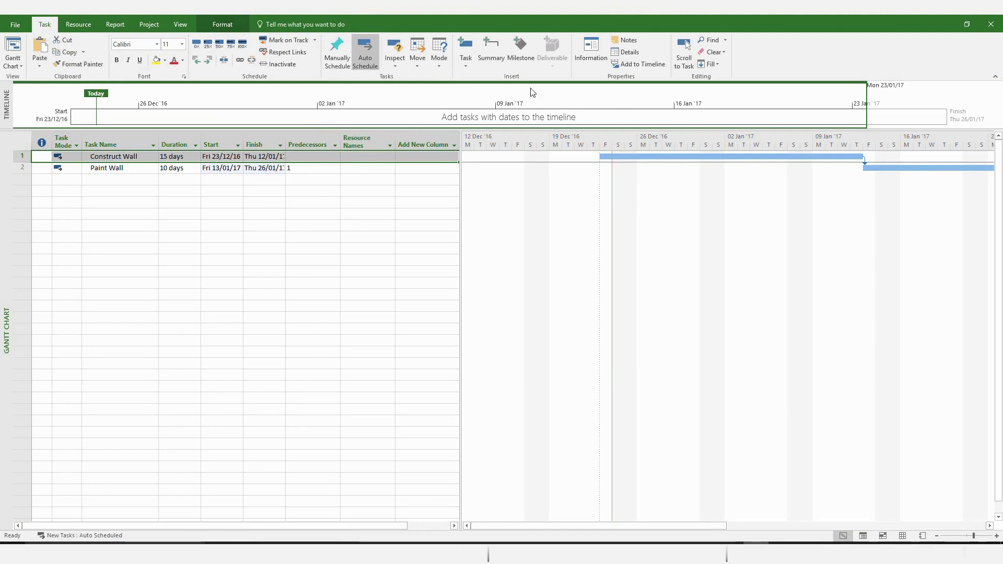
{"action": "left_click", "coordinate": [625, 51]}
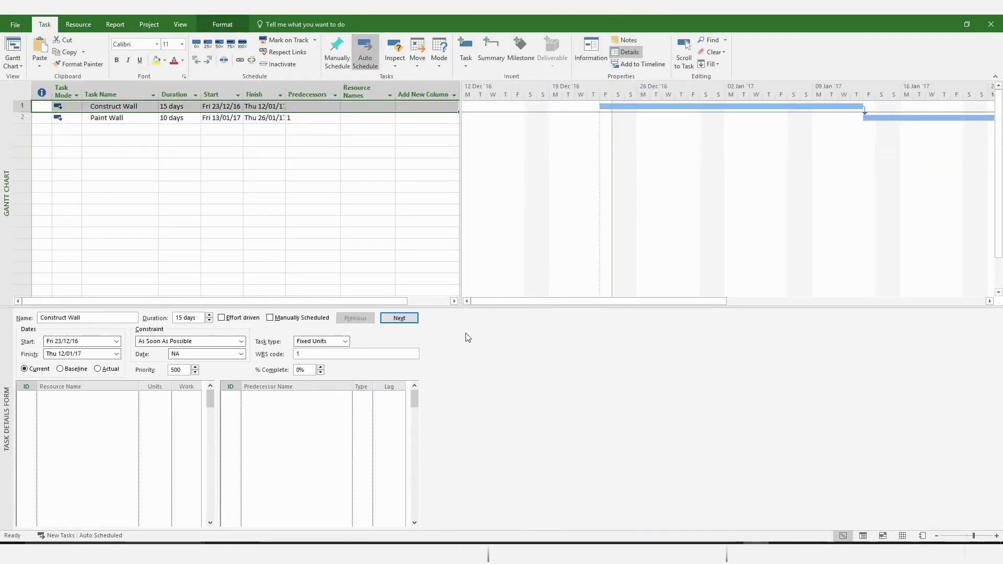
{"action": "right_click", "coordinate": [508, 357]}
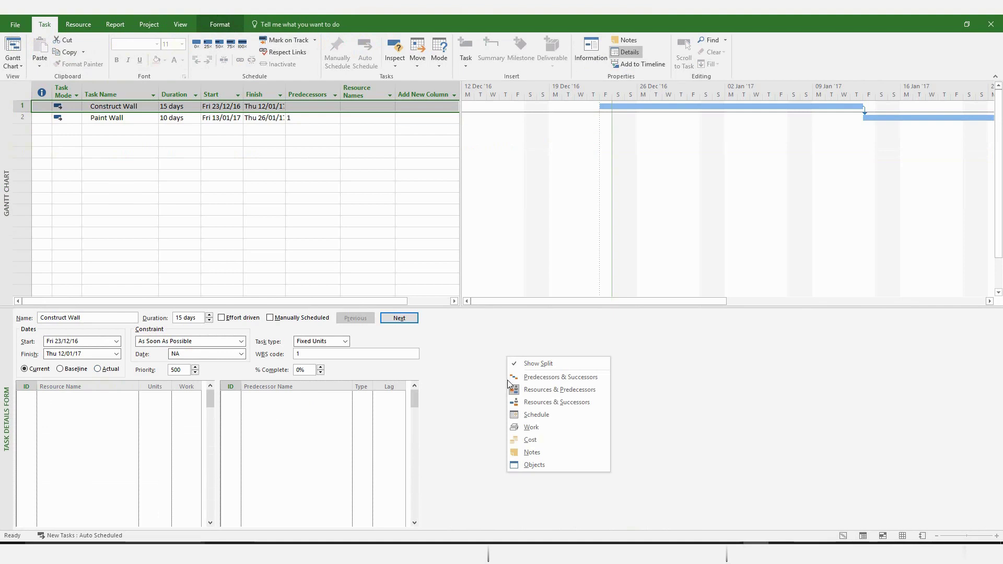
{"action": "left_click", "coordinate": [536, 381]}
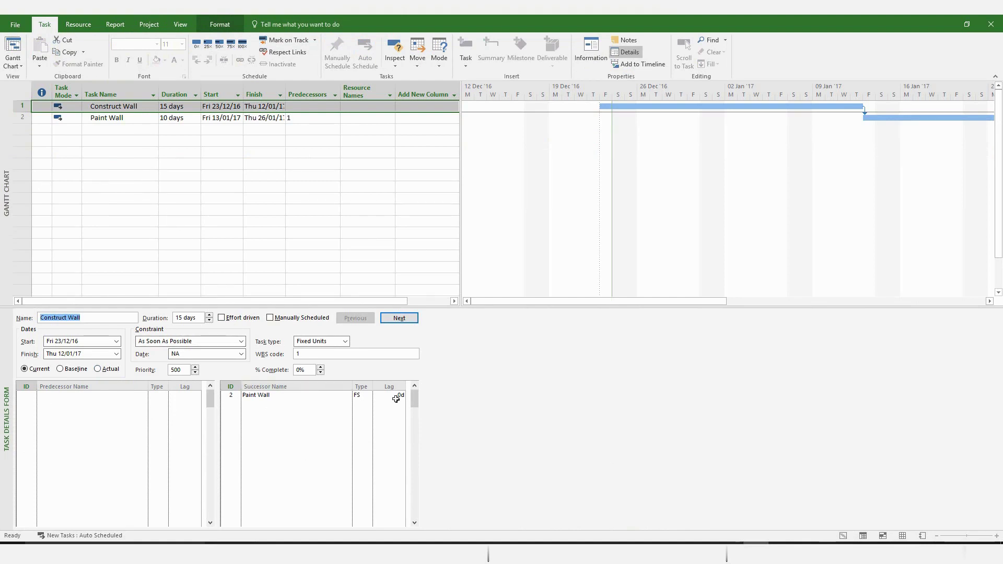
Step: Change the Paint Wall successor link to start-to-start with an 8-day lag
{"action": "left_click", "coordinate": [305, 396]}
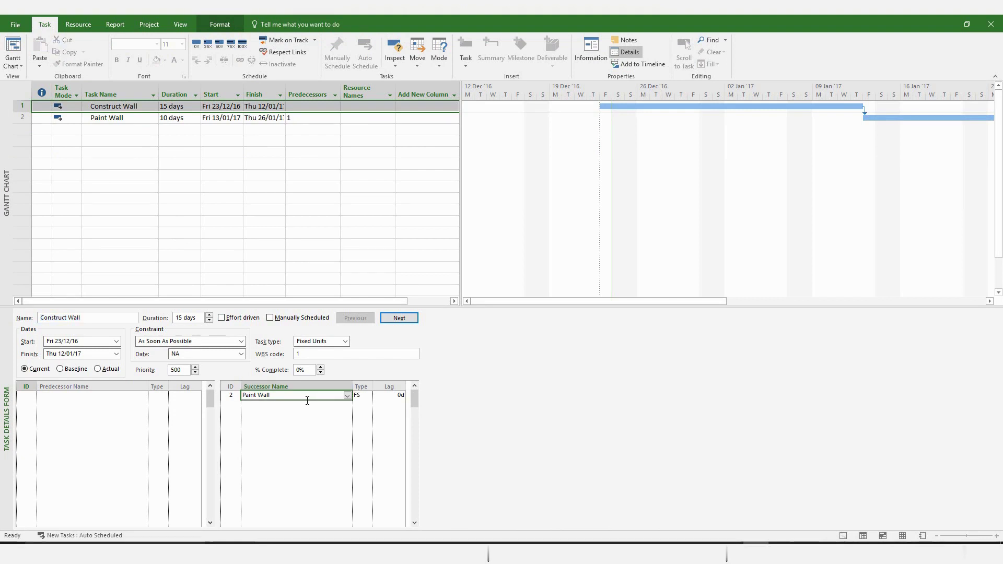
{"action": "left_click", "coordinate": [365, 397]}
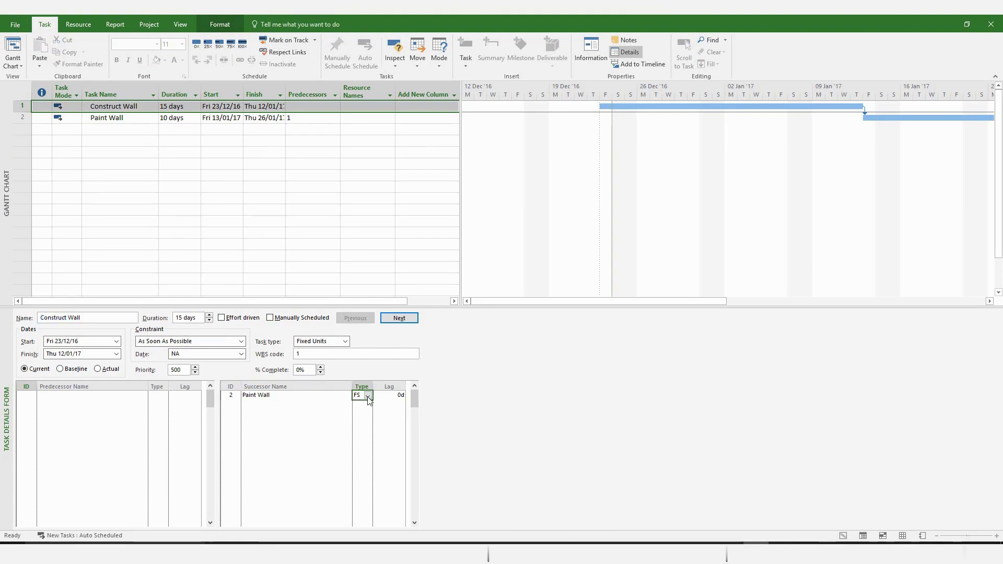
{"action": "left_click", "coordinate": [368, 396]}
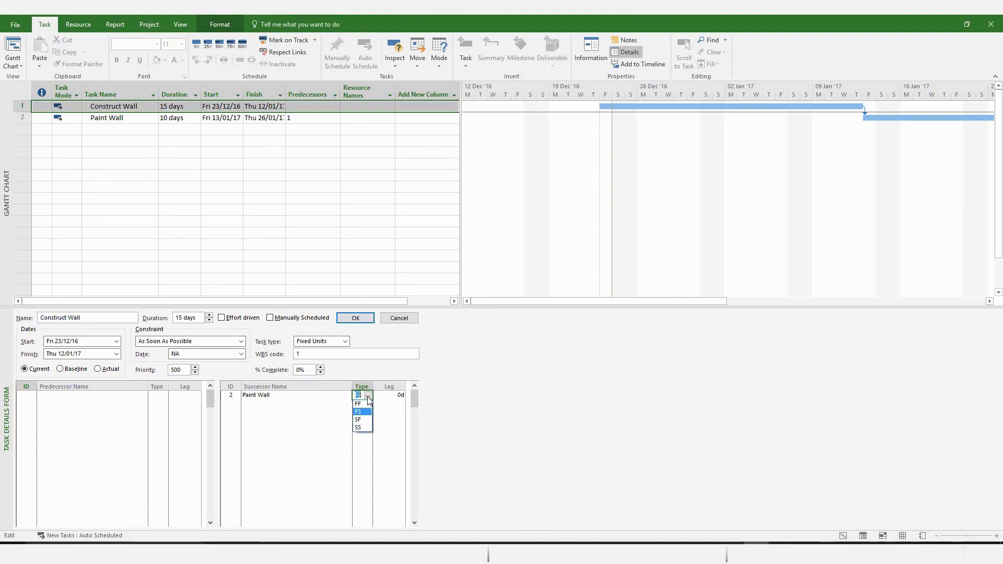
{"action": "left_click", "coordinate": [363, 428]}
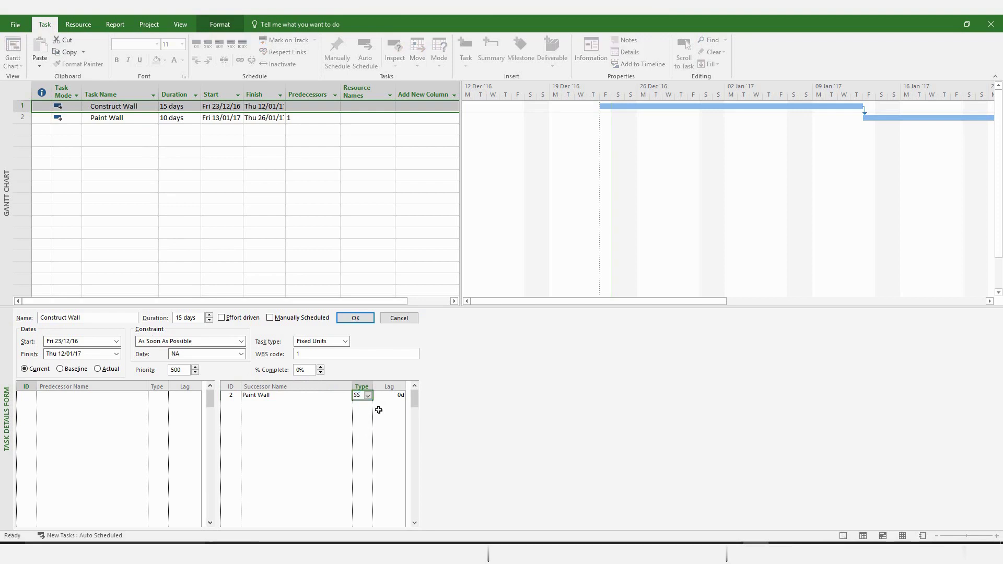
{"action": "left_click", "coordinate": [390, 396]}
{"action": "type", "text": "8"}
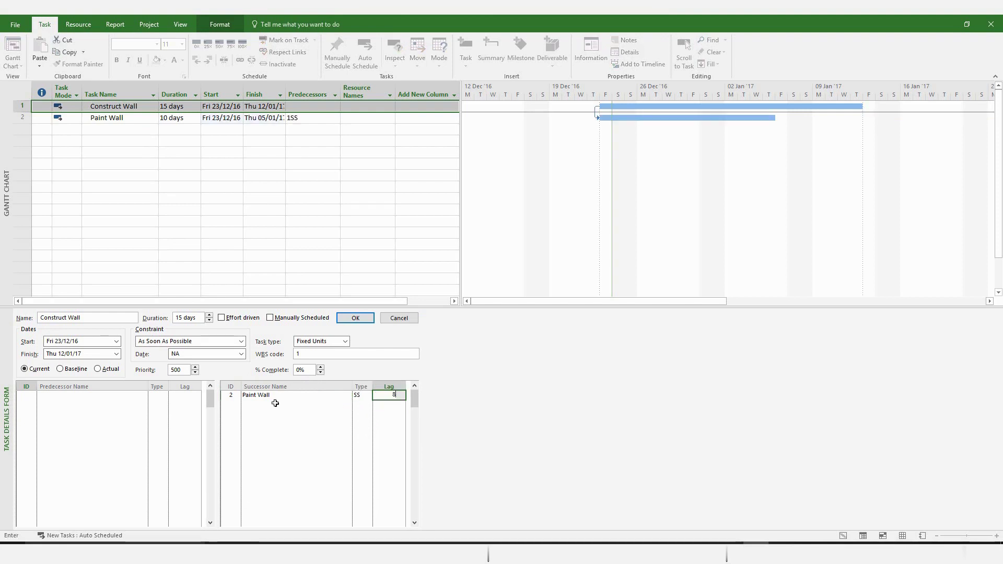
{"action": "left_click", "coordinate": [275, 404]}
{"action": "left_click", "coordinate": [355, 317]}
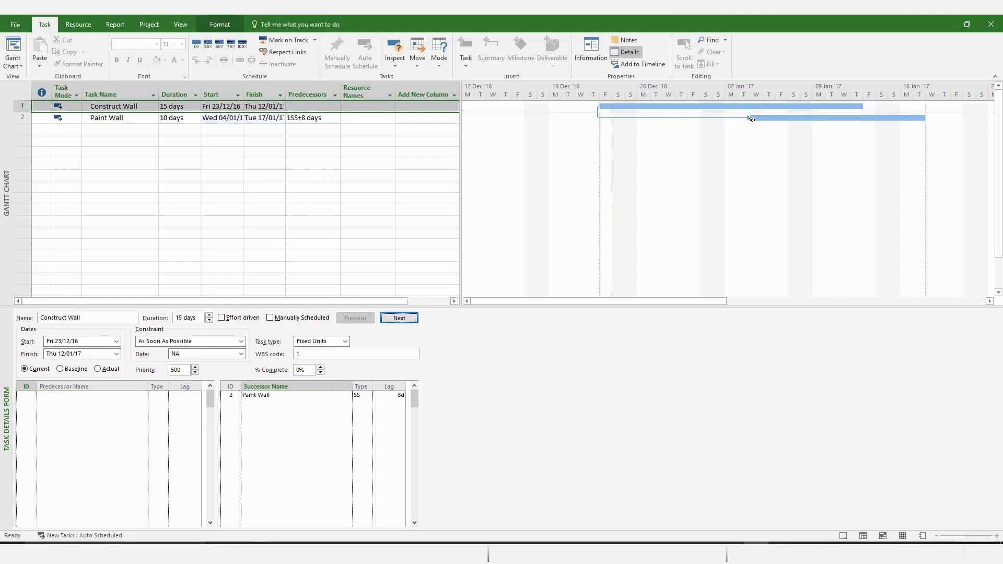
{"action": "left_click_drag", "start_coordinate": [750, 118], "coordinate": [856, 108]}
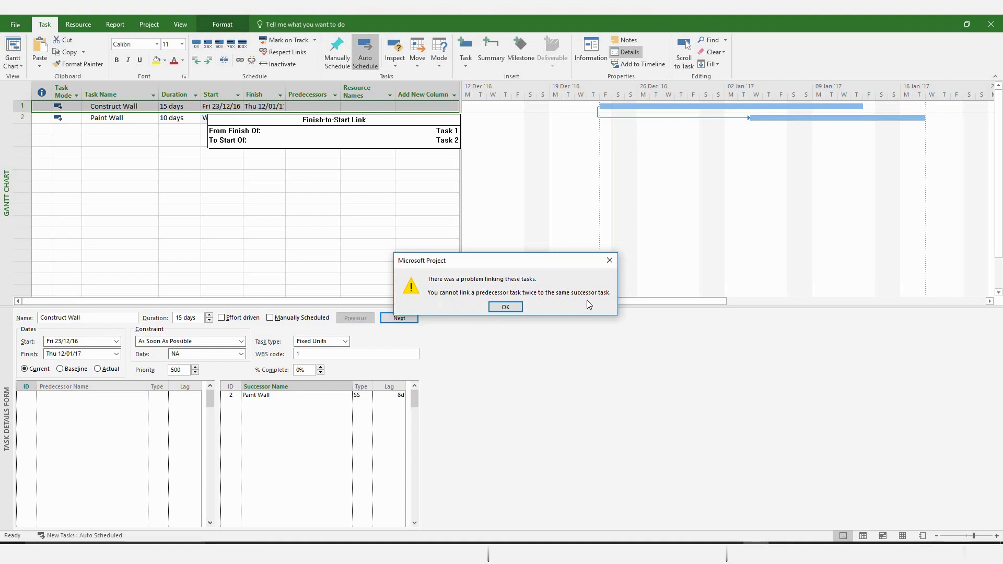
{"action": "left_click", "coordinate": [511, 307]}
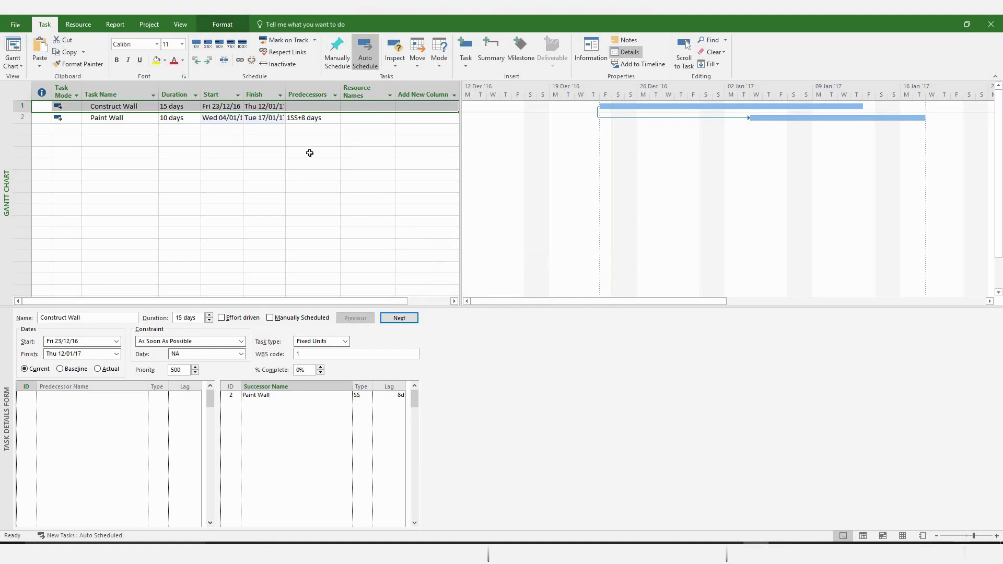
Step: Insert an Actual Finish column at Resource Names and widen the Finish column
{"action": "right_click", "coordinate": [372, 90]}
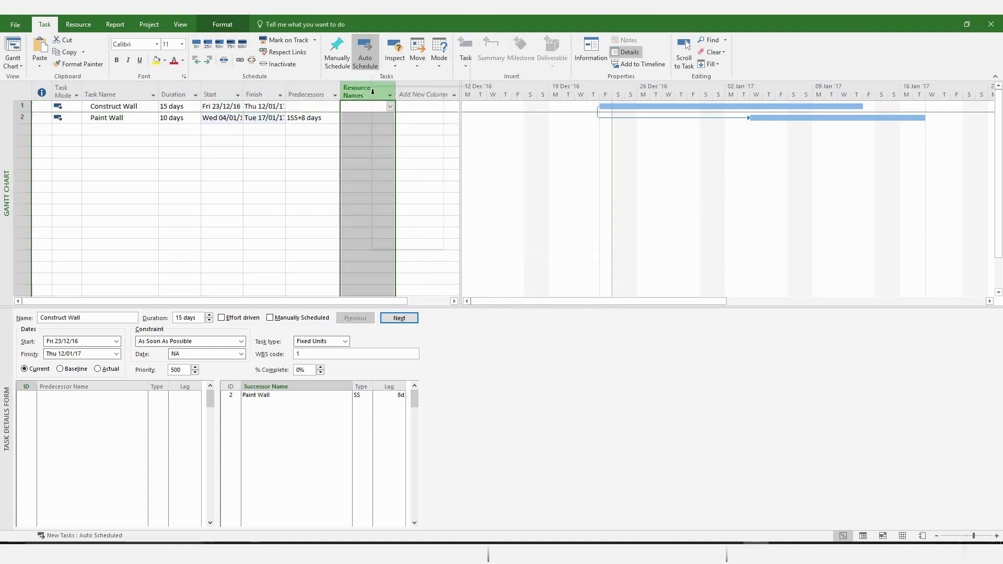
{"action": "left_click", "coordinate": [380, 166]}
{"action": "left_click", "coordinate": [381, 166]}
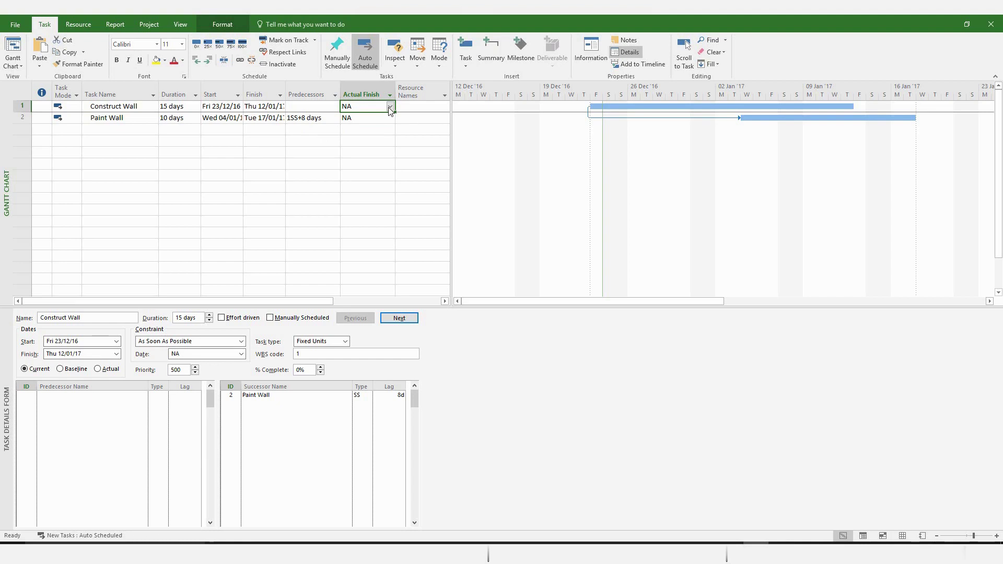
{"action": "left_click", "coordinate": [302, 174]}
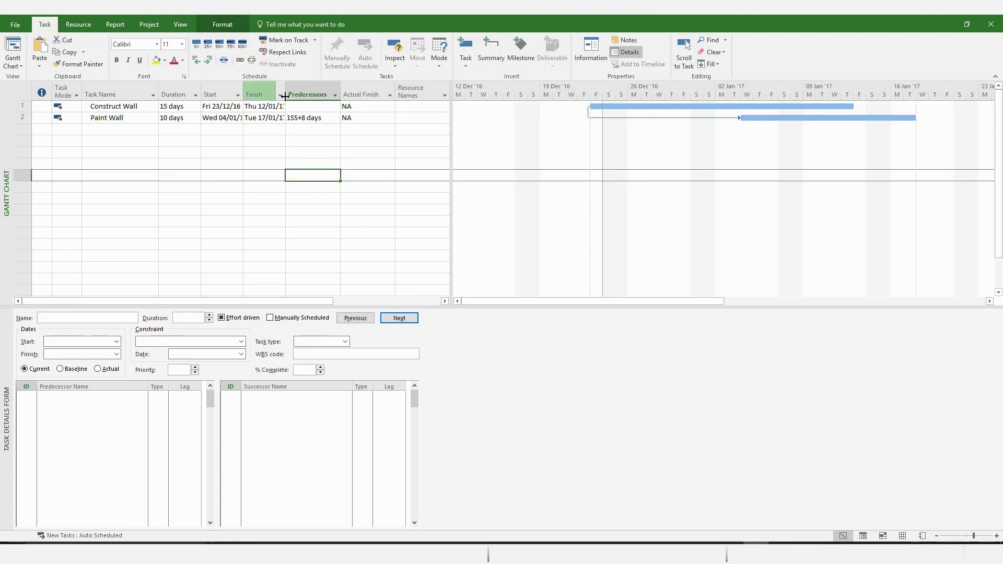
{"action": "left_click_drag", "start_coordinate": [284, 94], "coordinate": [252, 94]}
Step: Widen the Start column and check Construct Wall's Actual Finish entry shows NA
{"action": "left_click", "coordinate": [248, 94]}
{"action": "left_click", "coordinate": [229, 323]}
{"action": "left_click", "coordinate": [383, 105]}
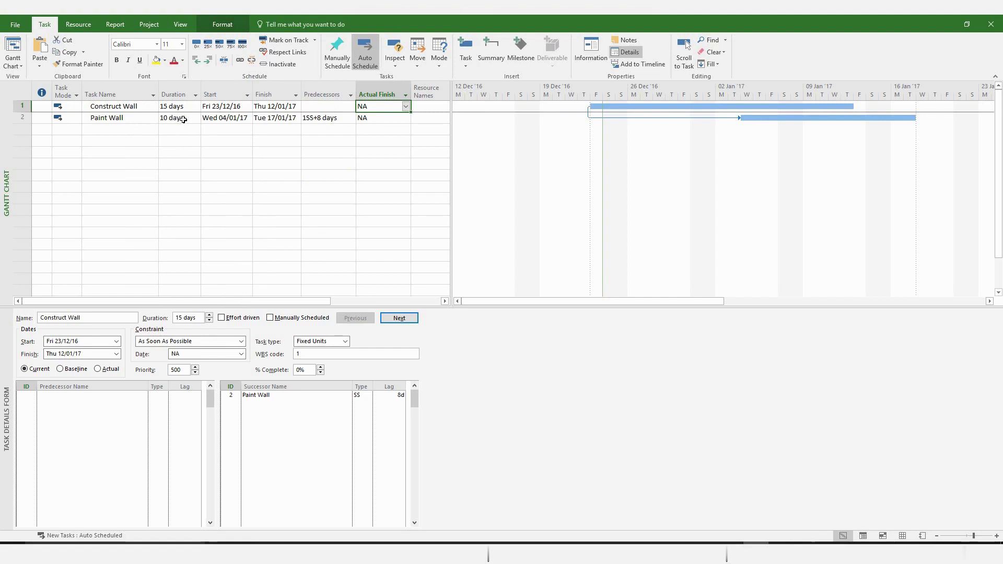
{"action": "left_click", "coordinate": [275, 141]}
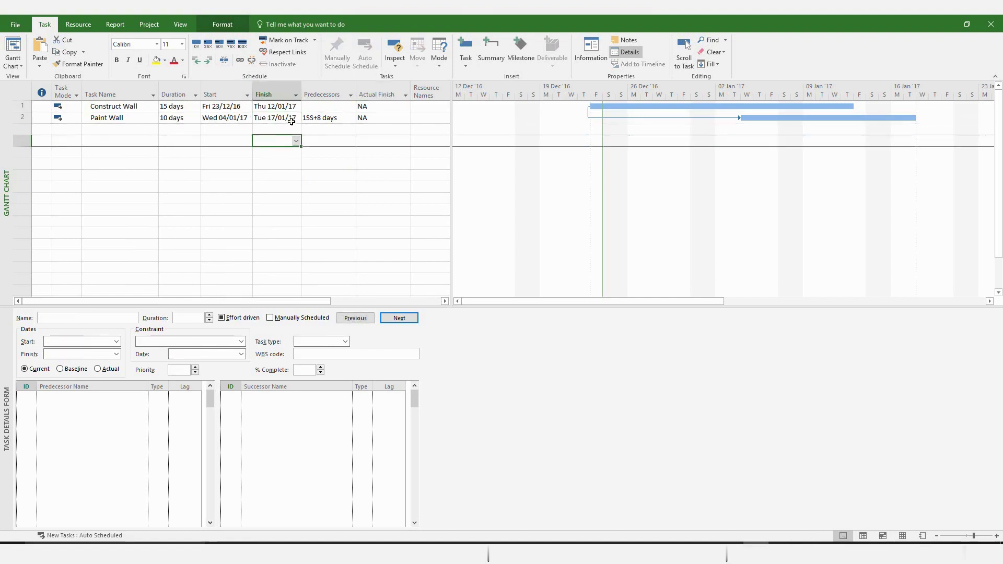
Step: Set Construct Wall's actual finish to 19 January 2017 from the date picker
{"action": "left_click", "coordinate": [372, 106]}
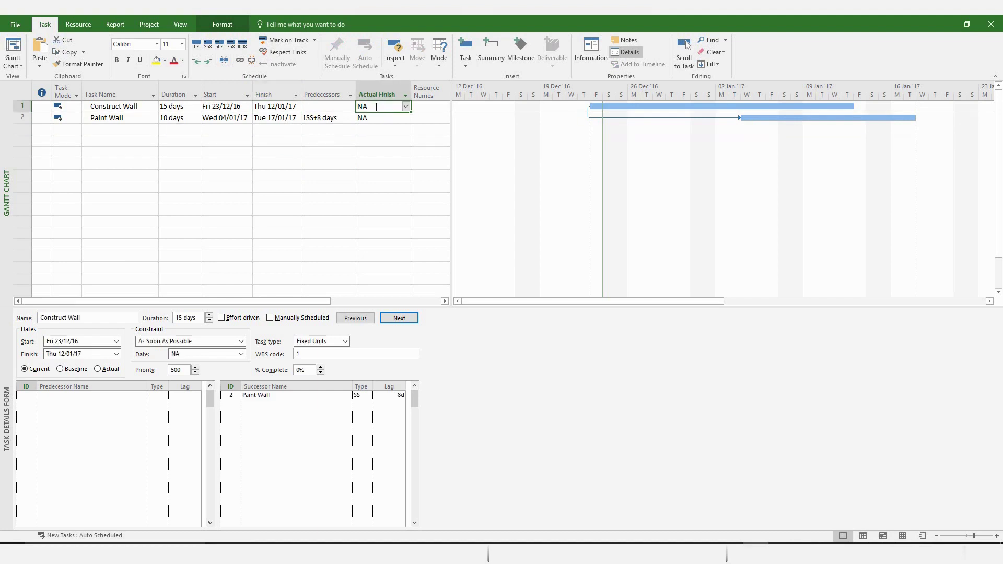
{"action": "left_click", "coordinate": [406, 108]}
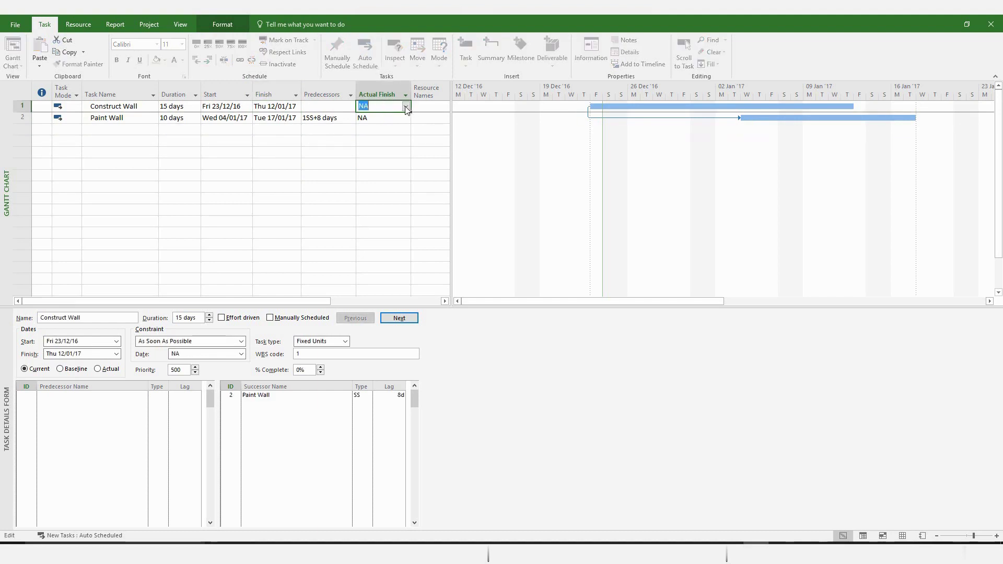
{"action": "left_click", "coordinate": [407, 108]}
{"action": "left_click", "coordinate": [404, 119]}
{"action": "left_click", "coordinate": [319, 119]}
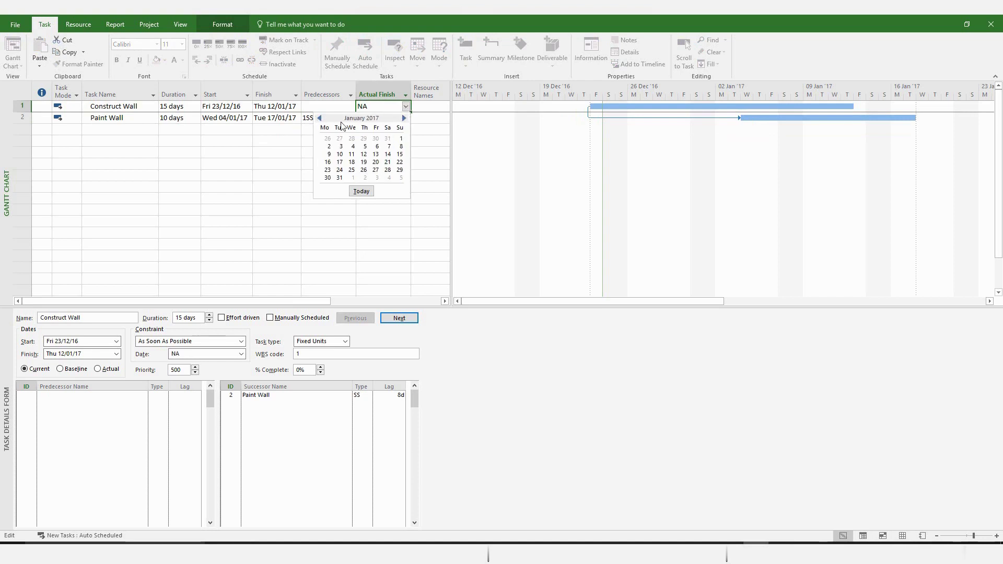
{"action": "left_click", "coordinate": [364, 162]}
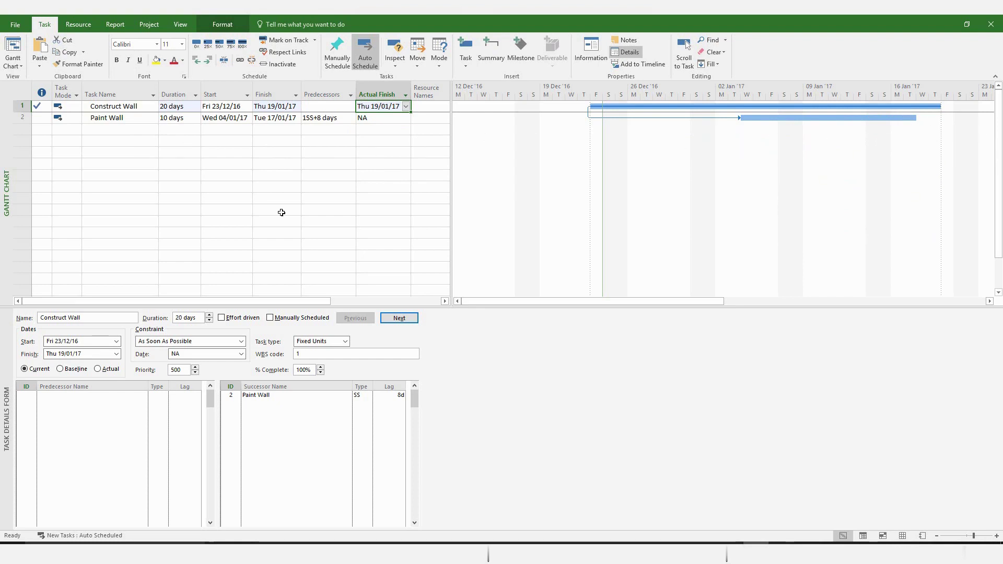
{"action": "left_click", "coordinate": [368, 141]}
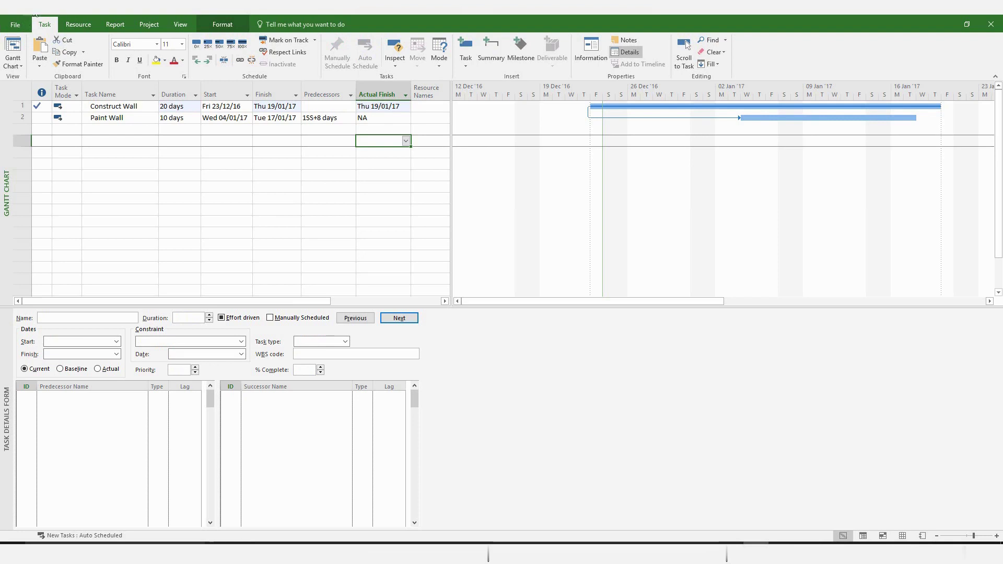
Step: Undo the actual finish and change the Paint Wall link type from SS to FS
{"action": "key", "text": "ctrl+z"}
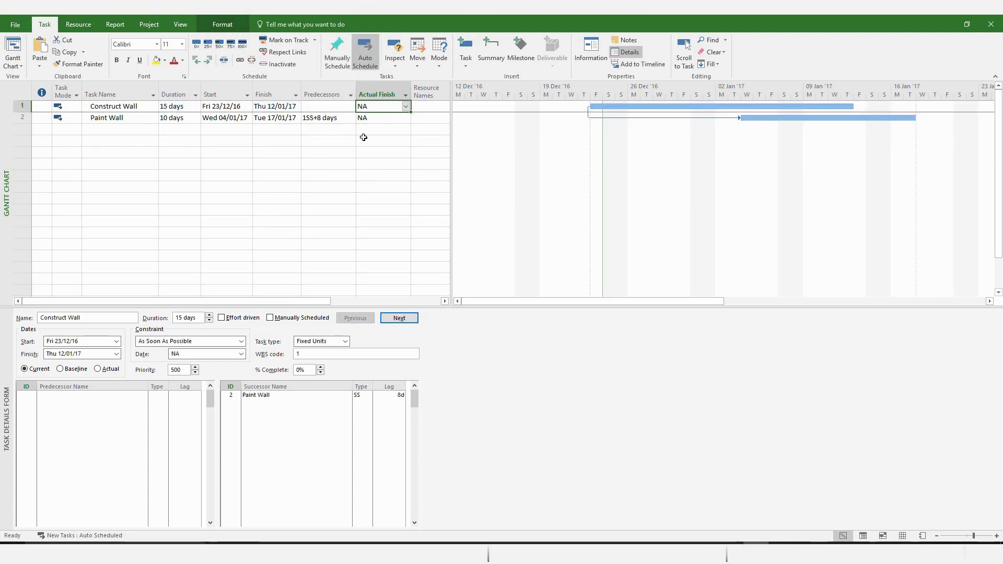
{"action": "left_click", "coordinate": [359, 395]}
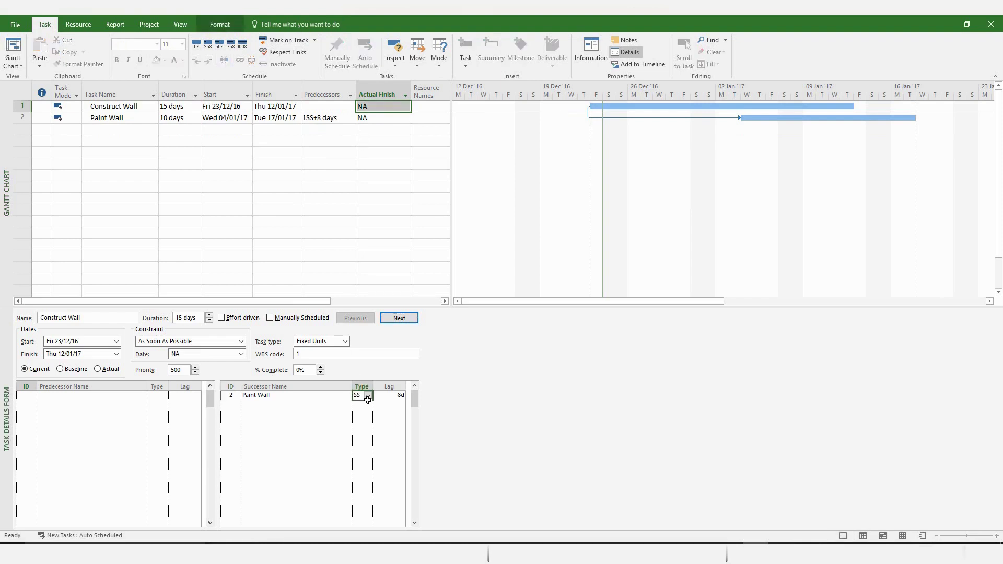
{"action": "left_click", "coordinate": [369, 397]}
{"action": "left_click", "coordinate": [362, 405]}
Step: Replace the 8d lag with -8 and apply the finish-to-start link
{"action": "left_click", "coordinate": [395, 396]}
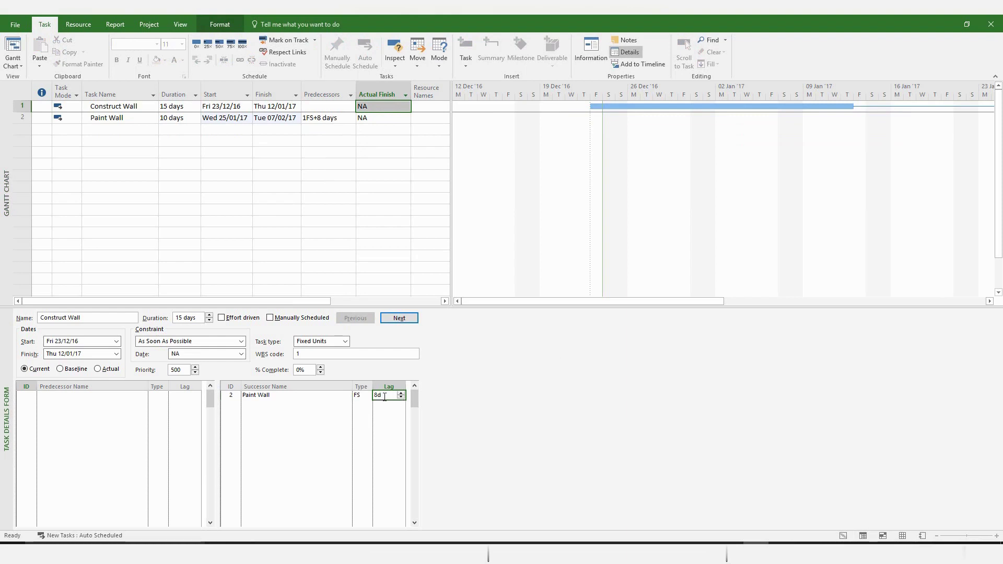
{"action": "key", "text": "Delete"}
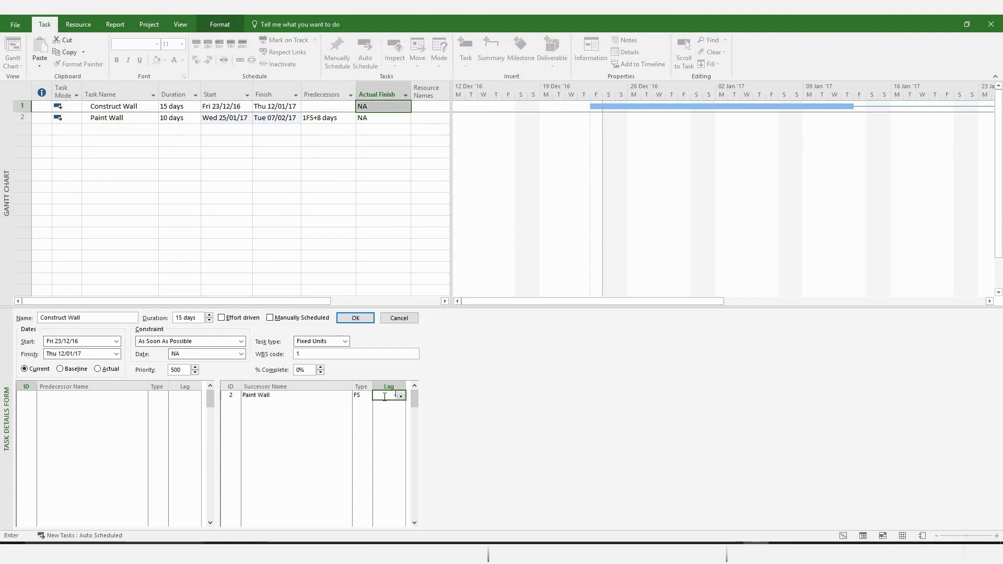
{"action": "type", "text": "-8"}
{"action": "key", "text": "Return"}
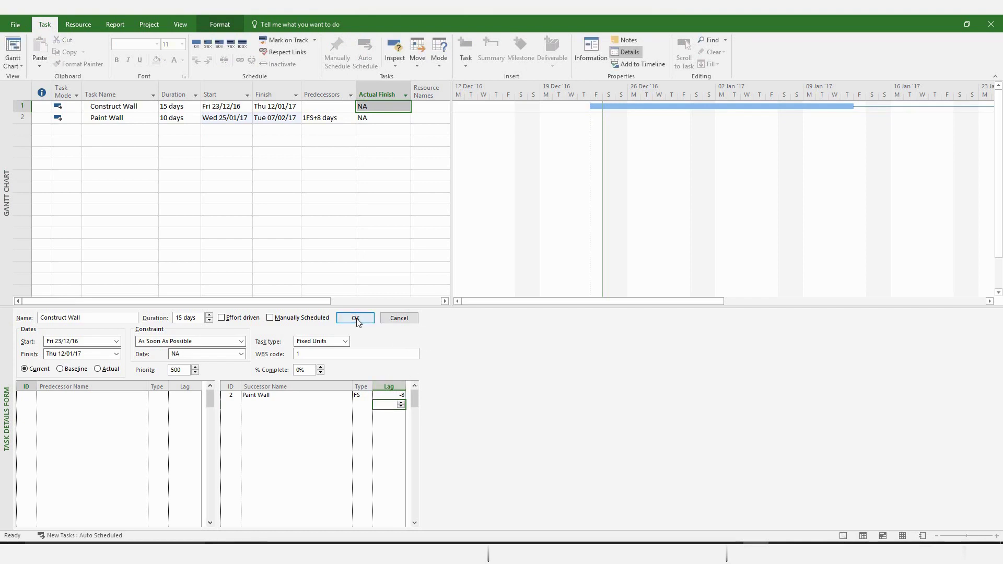
{"action": "left_click", "coordinate": [356, 317]}
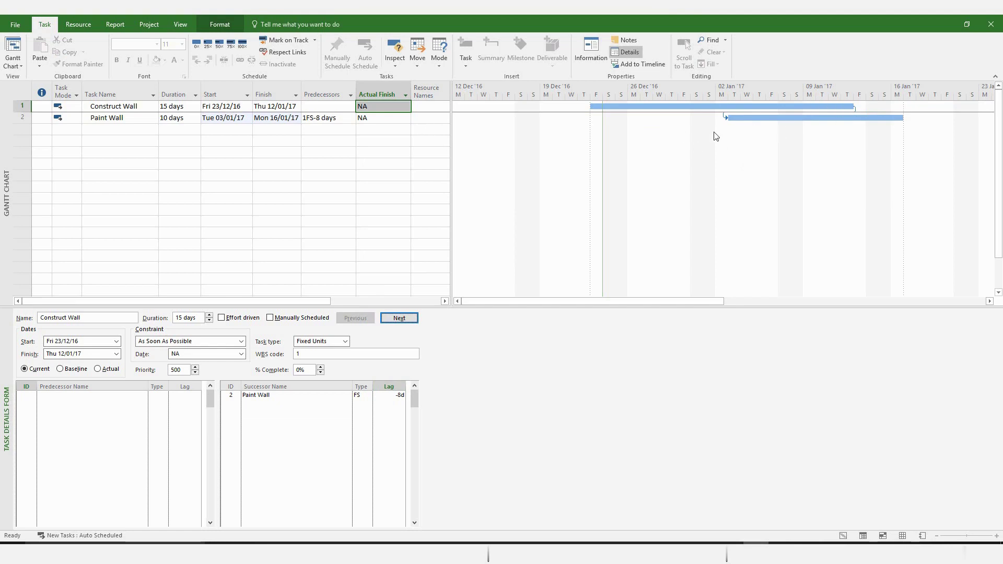
{"action": "left_click", "coordinate": [374, 108]}
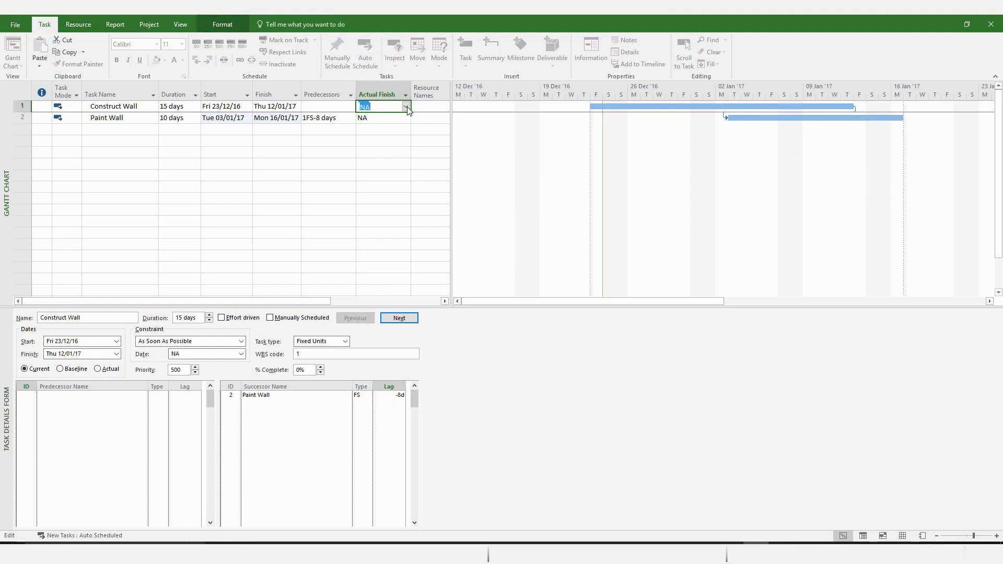
Step: Pick 19 January 2017 as Construct Wall's actual finish so Paint Wall shifts to 10–23 Jan
{"action": "left_click", "coordinate": [406, 107]}
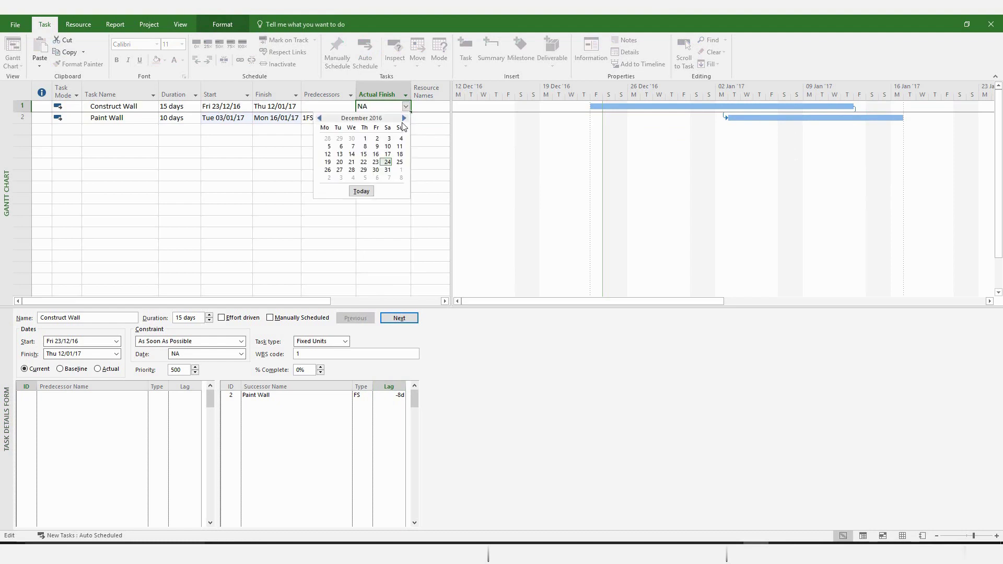
{"action": "left_click", "coordinate": [403, 118]}
{"action": "left_click", "coordinate": [320, 118]}
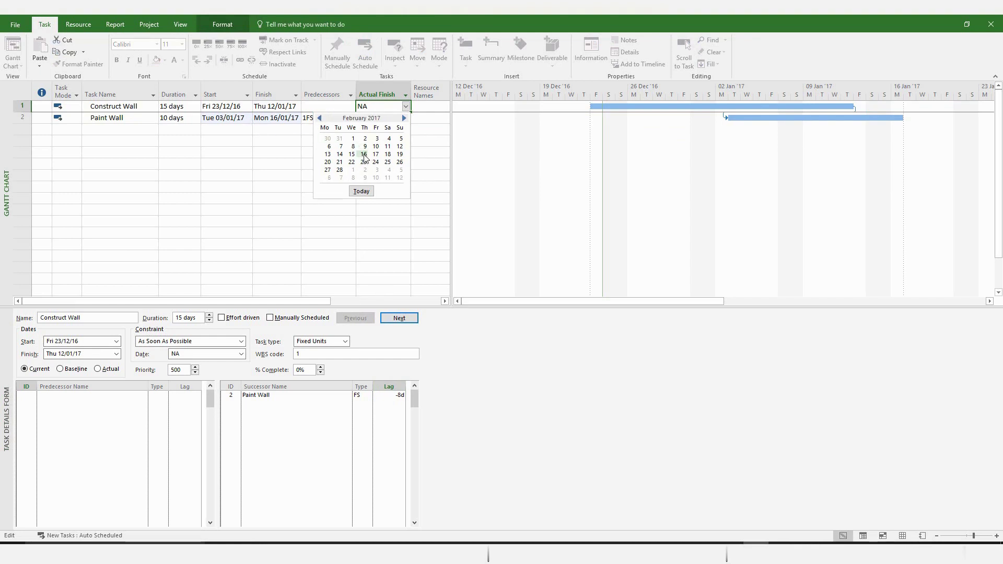
{"action": "left_click", "coordinate": [320, 118]}
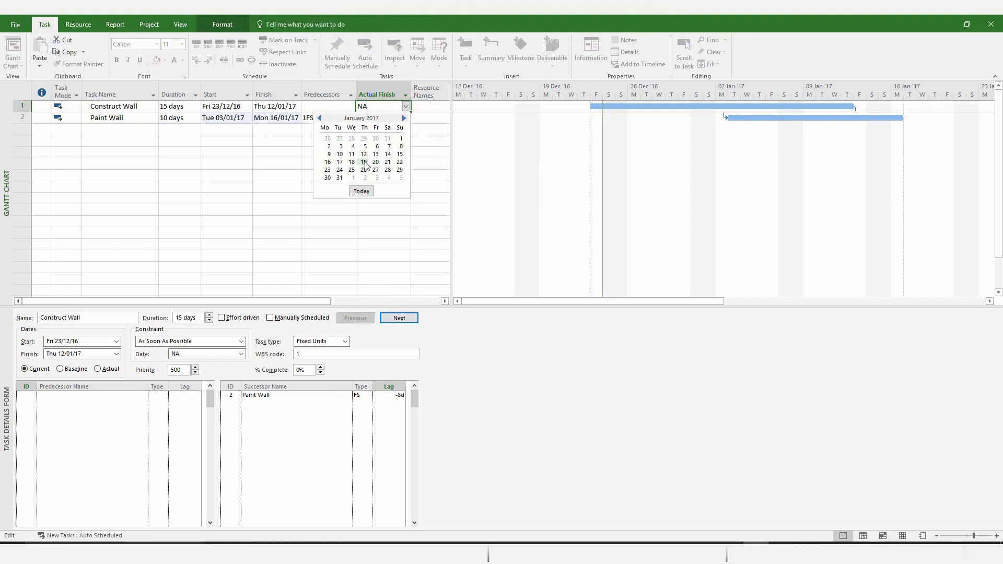
{"action": "left_click", "coordinate": [364, 162]}
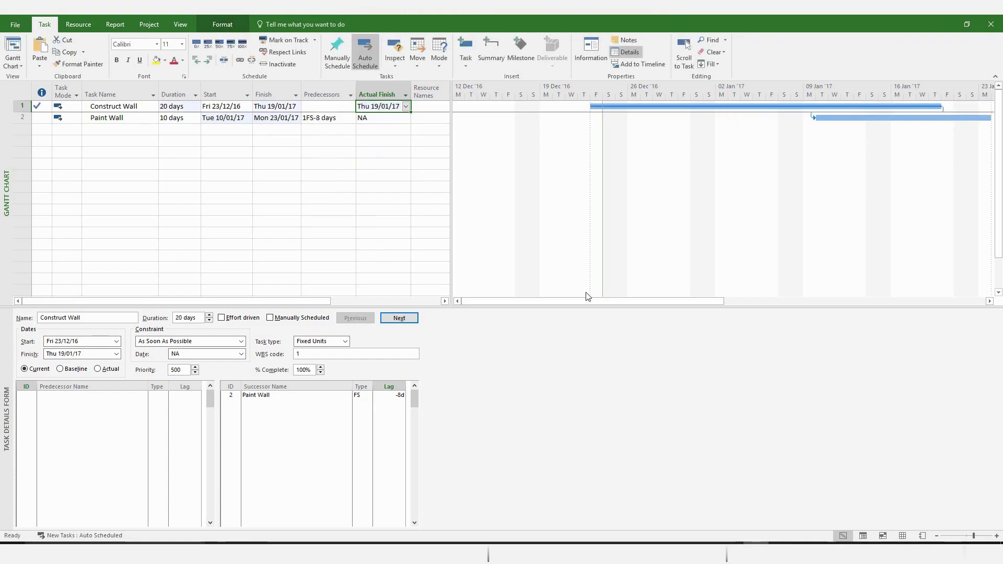
{"action": "left_click_drag", "start_coordinate": [590, 304], "coordinate": [610, 303]}
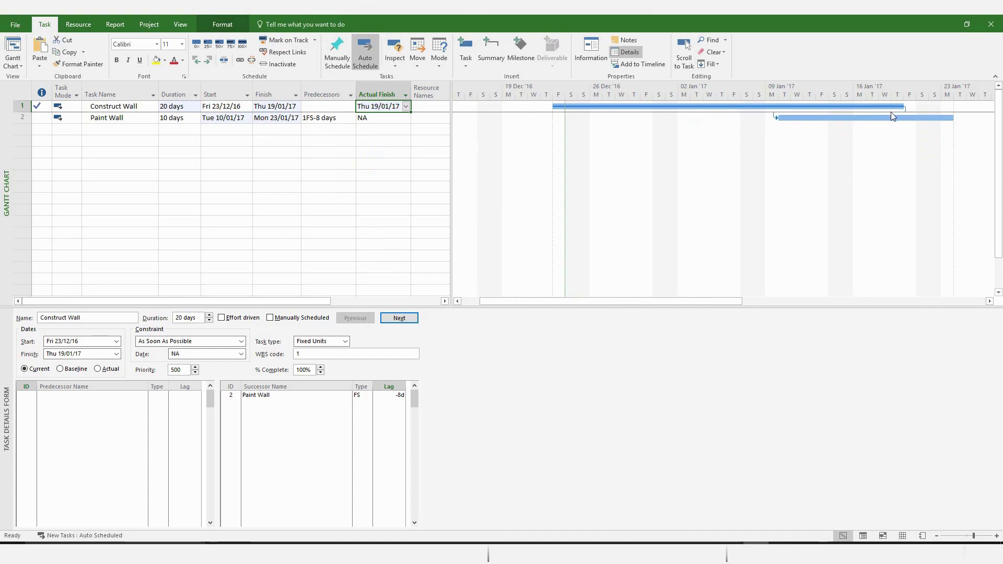
{"action": "left_click", "coordinate": [323, 165]}
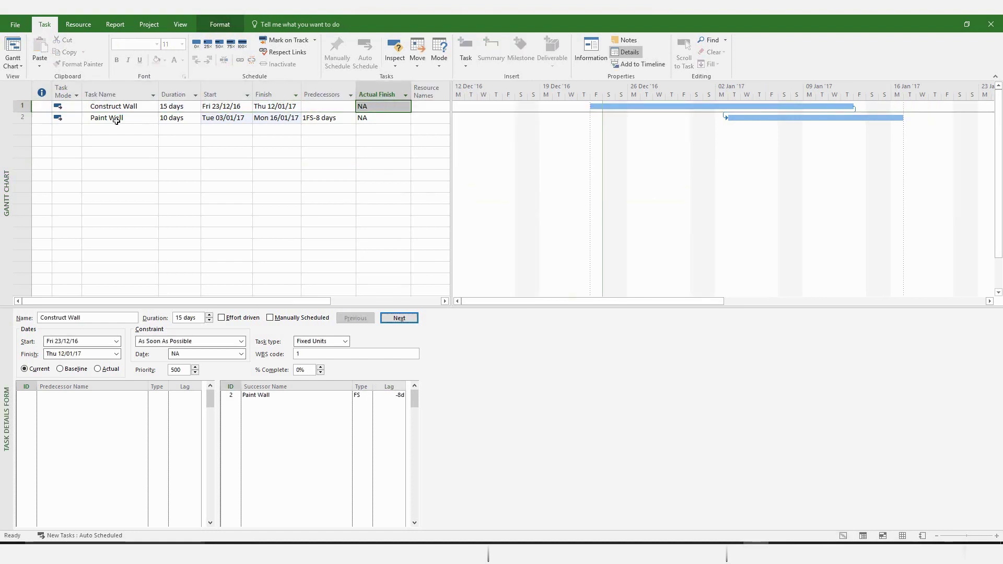
Step: Insert a Dummy Milestone task above Paint Wall and select Construct Wall to view its links
{"action": "right_click", "coordinate": [117, 120]}
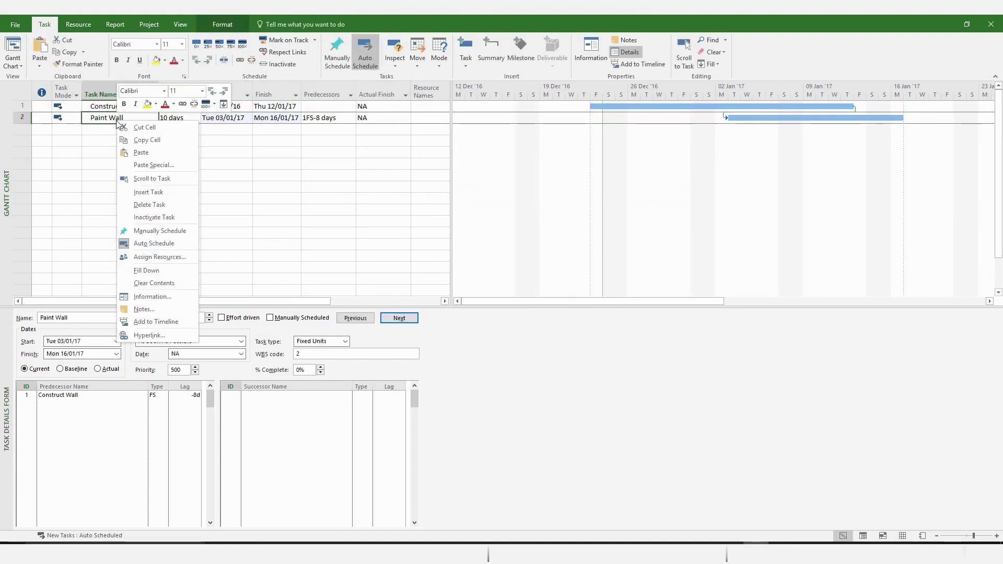
{"action": "left_click", "coordinate": [157, 193]}
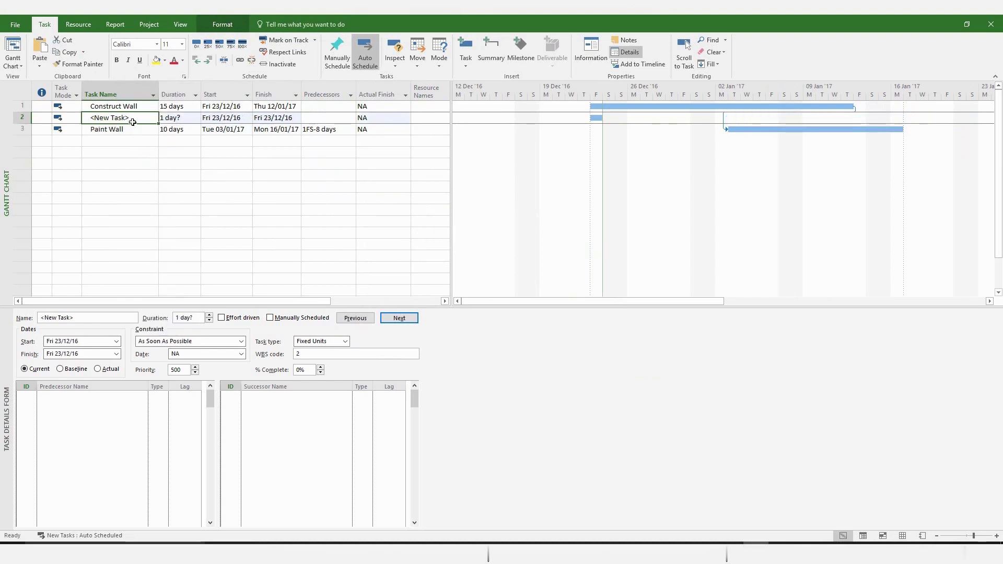
{"action": "type", "text": "Dummy Milestone"}
{"action": "left_click", "coordinate": [173, 175]}
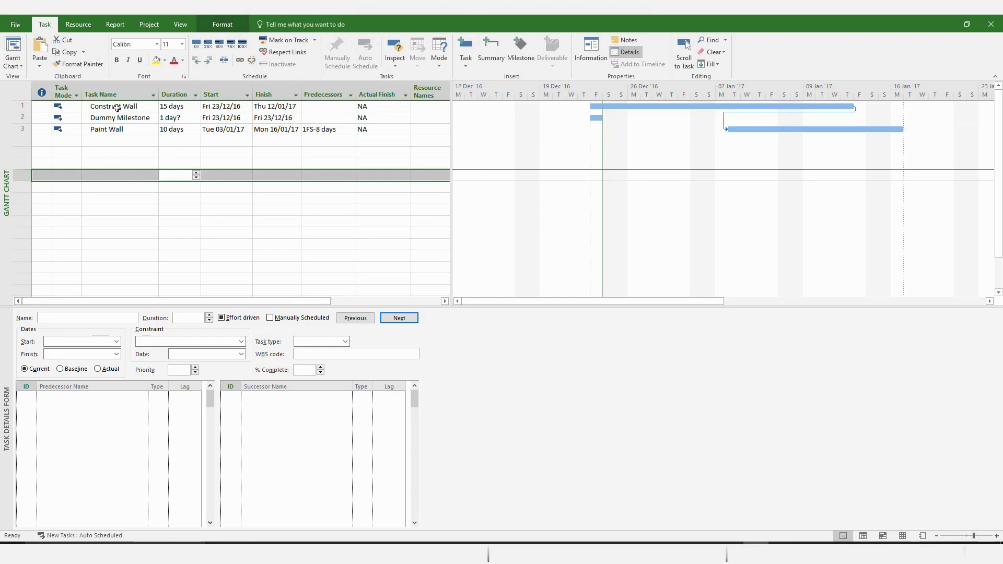
{"action": "left_click", "coordinate": [116, 107]}
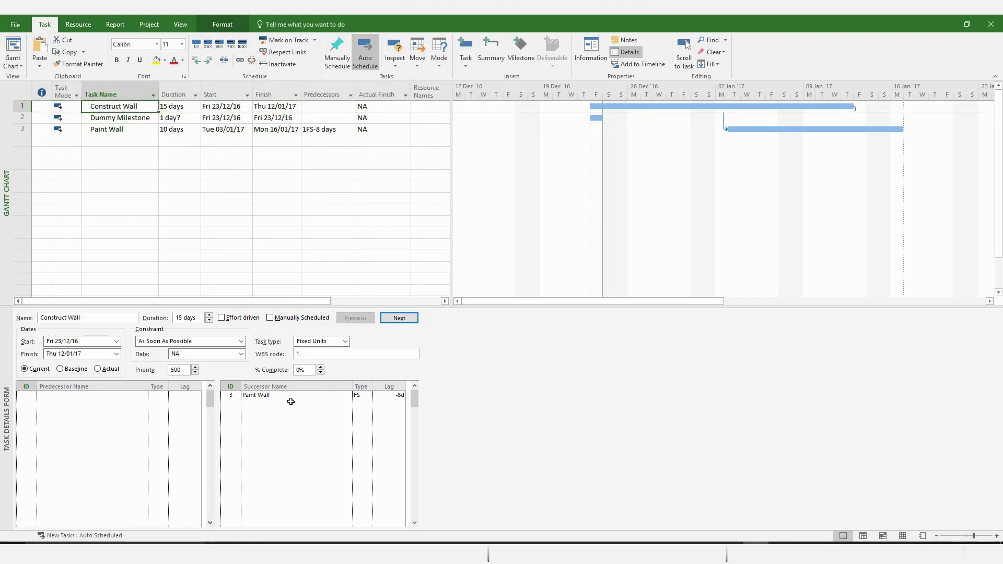
Step: Add Dummy Milestone as a finish-to-start successor of Construct Wall
{"action": "left_click", "coordinate": [299, 404]}
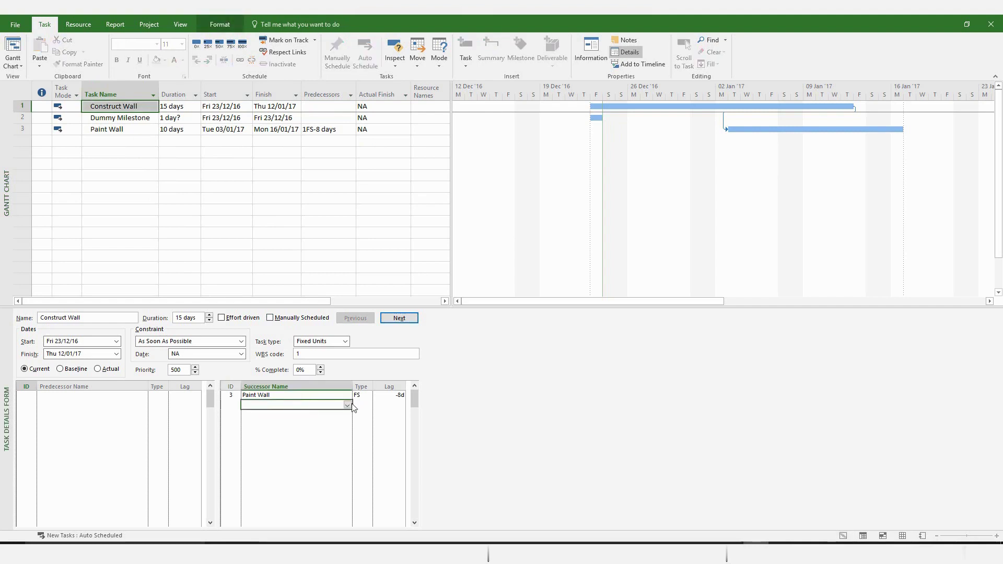
{"action": "left_click", "coordinate": [347, 405]}
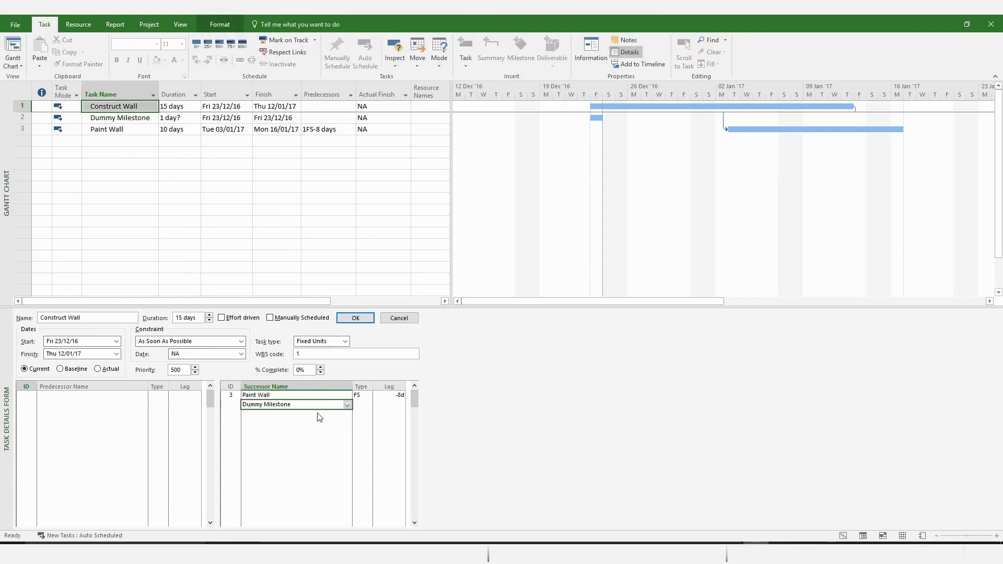
{"action": "left_click", "coordinate": [360, 406]}
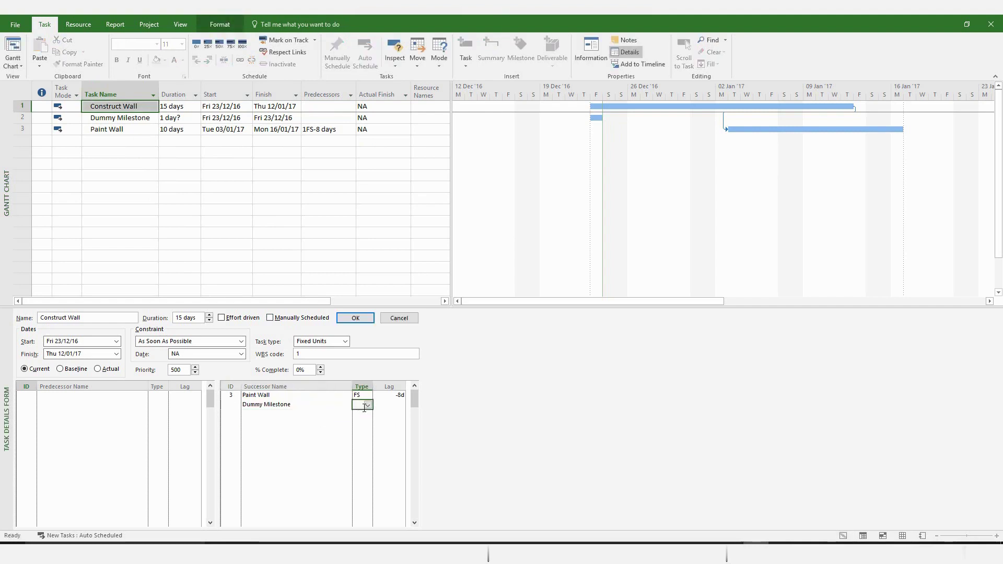
{"action": "left_click", "coordinate": [369, 407]}
{"action": "left_click", "coordinate": [362, 420]}
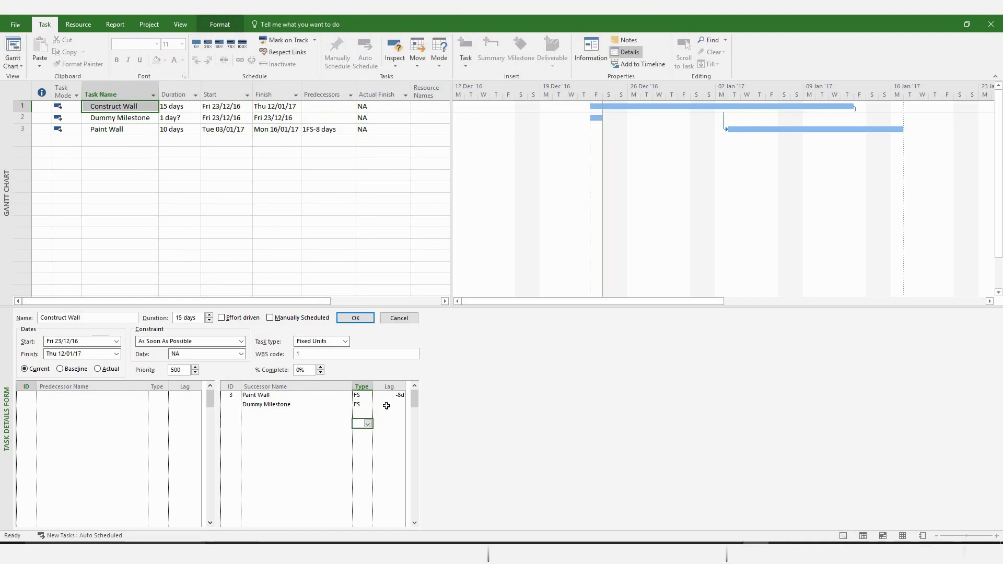
{"action": "left_click", "coordinate": [355, 318]}
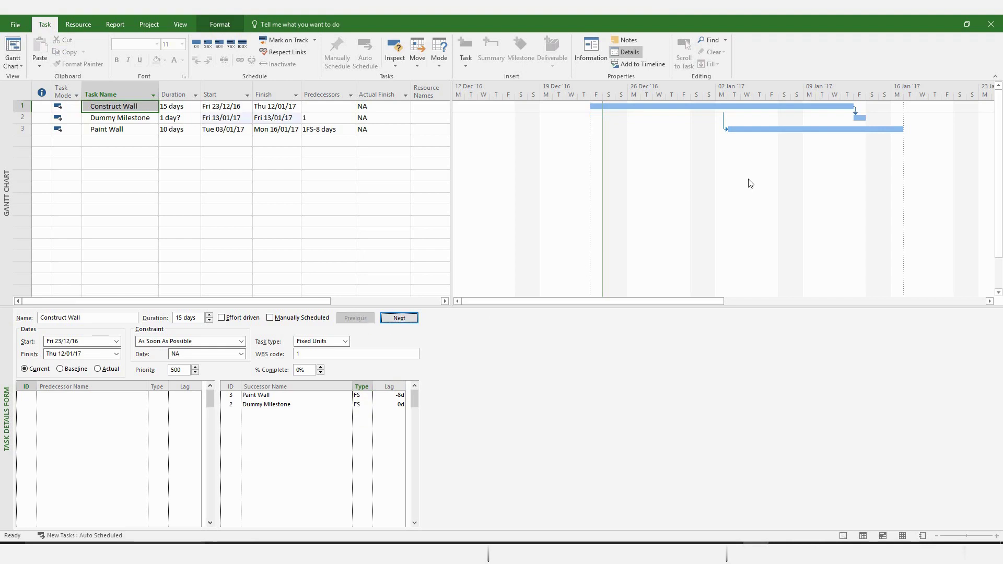
Step: Give Dummy Milestone a zero-day duration to make it a milestone
{"action": "left_click", "coordinate": [178, 117]}
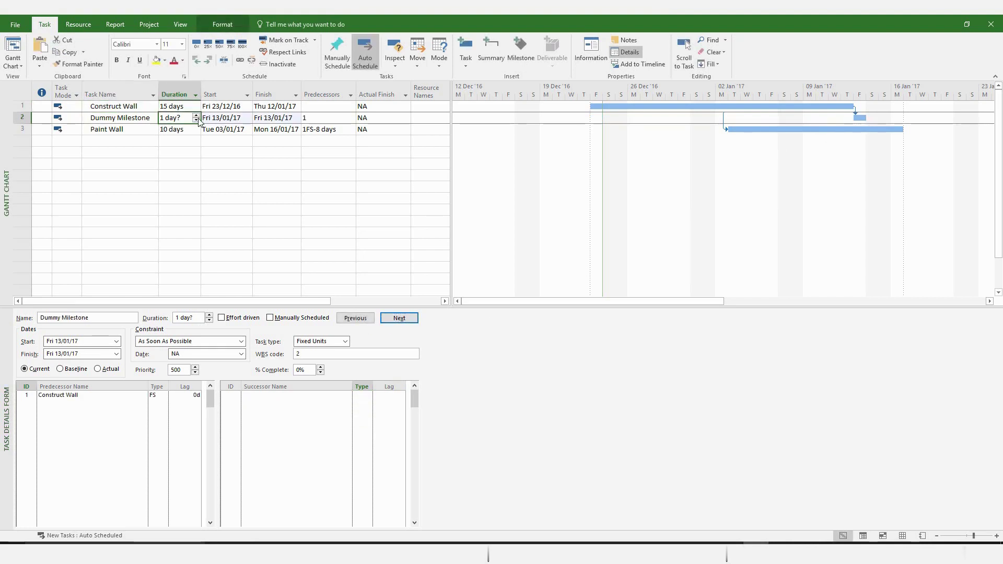
{"action": "type", "text": "0"}
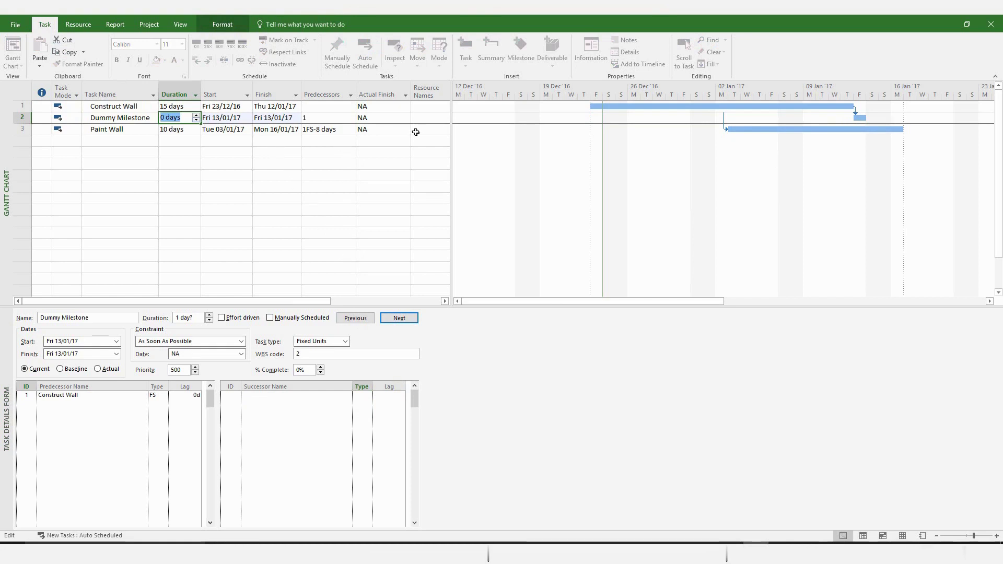
{"action": "left_click", "coordinate": [415, 132]}
Step: Make Construct Wall's link to Paint Wall start-to-start with a 5-day lag
{"action": "left_click", "coordinate": [119, 119]}
{"action": "key", "text": "Up"}
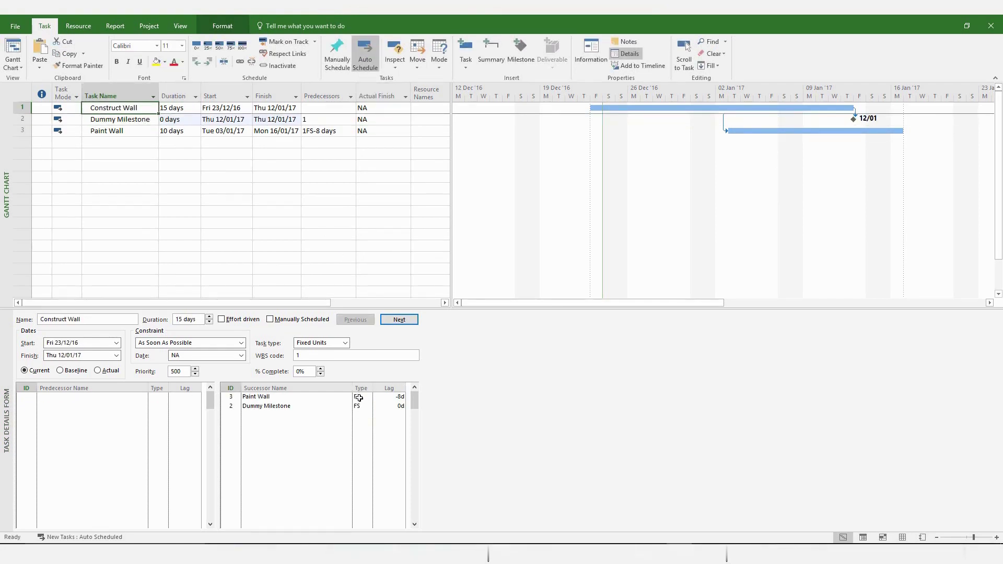
{"action": "left_click", "coordinate": [359, 399]}
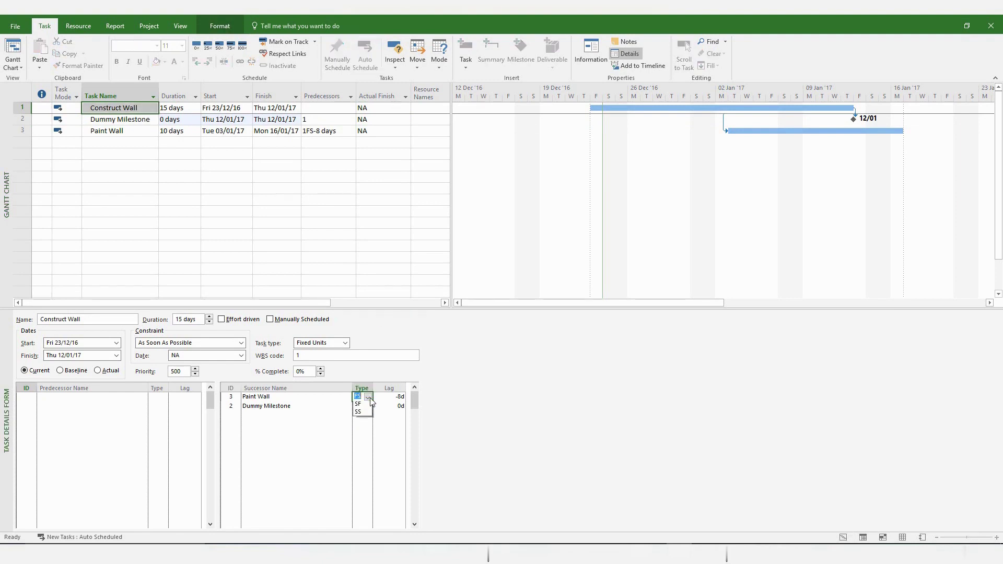
{"action": "left_click", "coordinate": [368, 398]}
{"action": "left_click", "coordinate": [362, 428]}
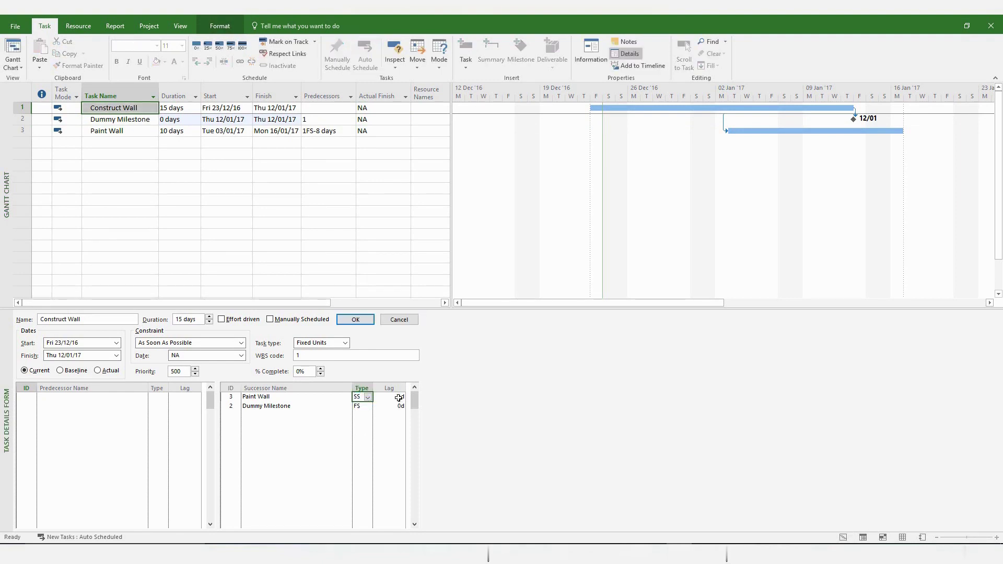
{"action": "left_click", "coordinate": [398, 398]}
{"action": "type", "text": "5"}
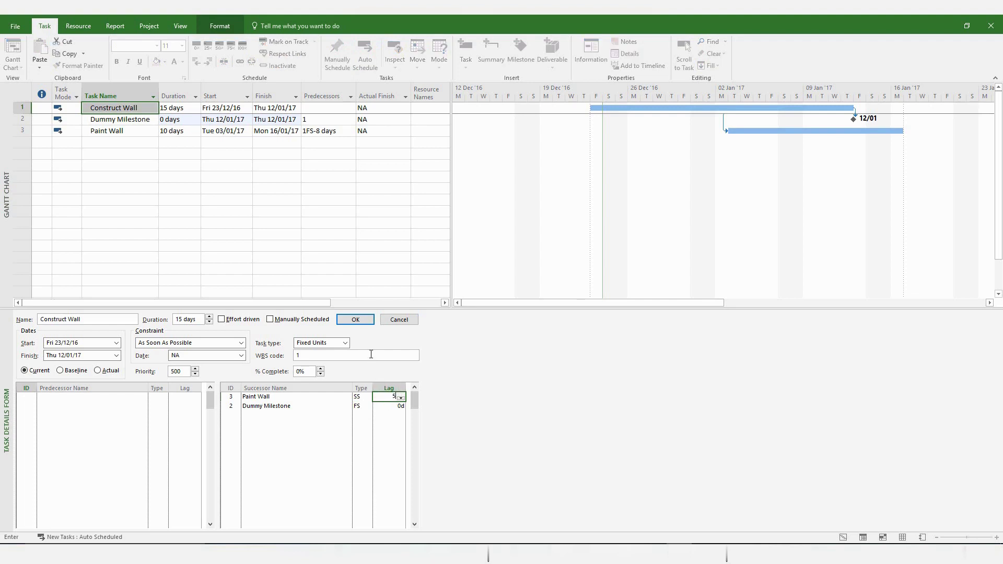
{"action": "left_click", "coordinate": [355, 319]}
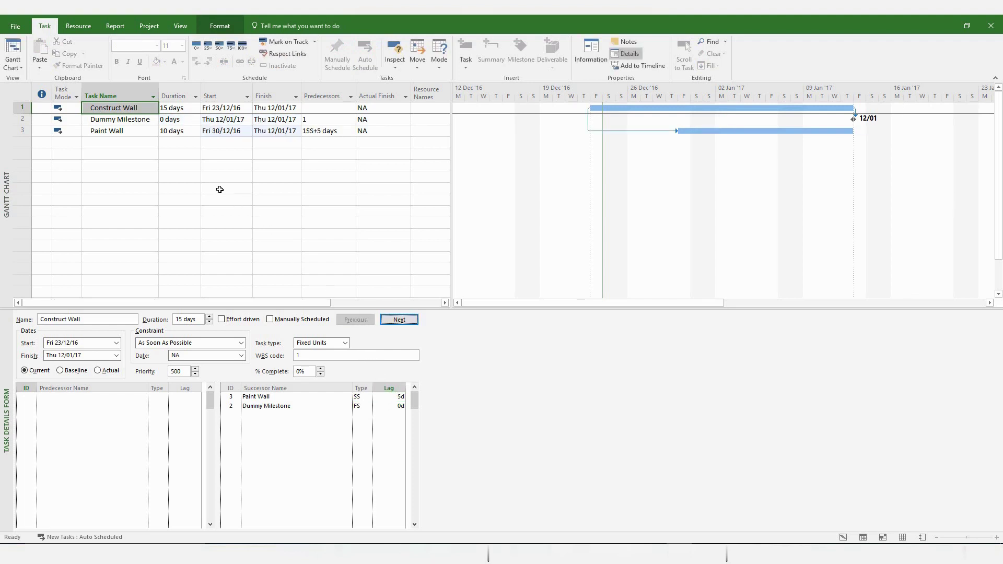
Step: Add Paint Wall as Dummy Milestone's successor, finish-to-finish with an 8-day lag
{"action": "left_click", "coordinate": [138, 120]}
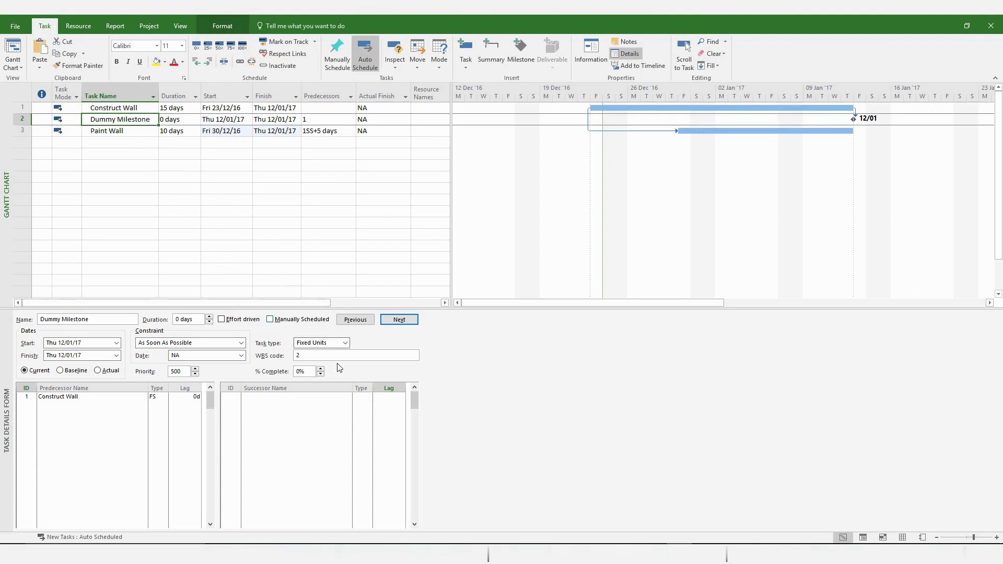
{"action": "left_click", "coordinate": [320, 408]}
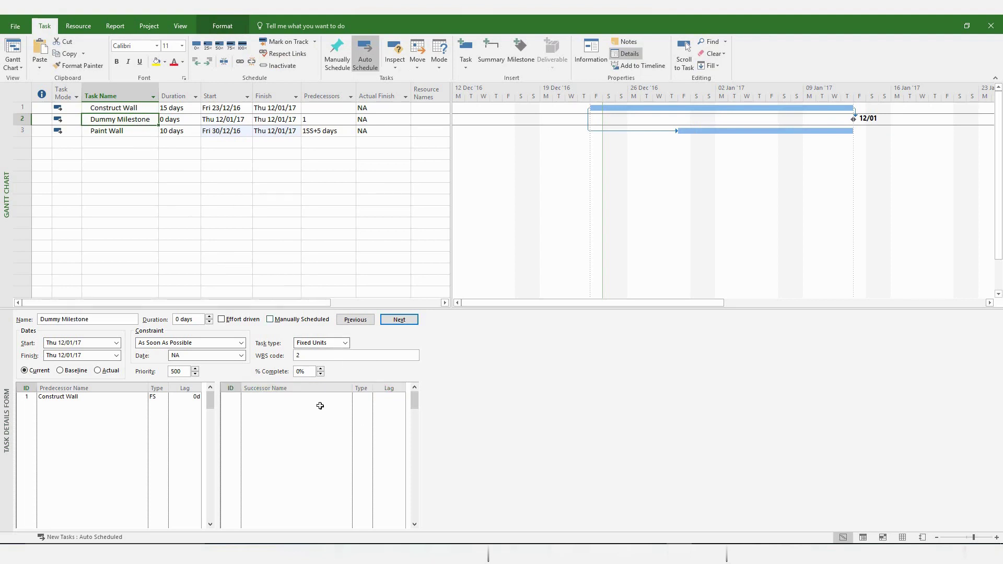
{"action": "left_click", "coordinate": [320, 399]}
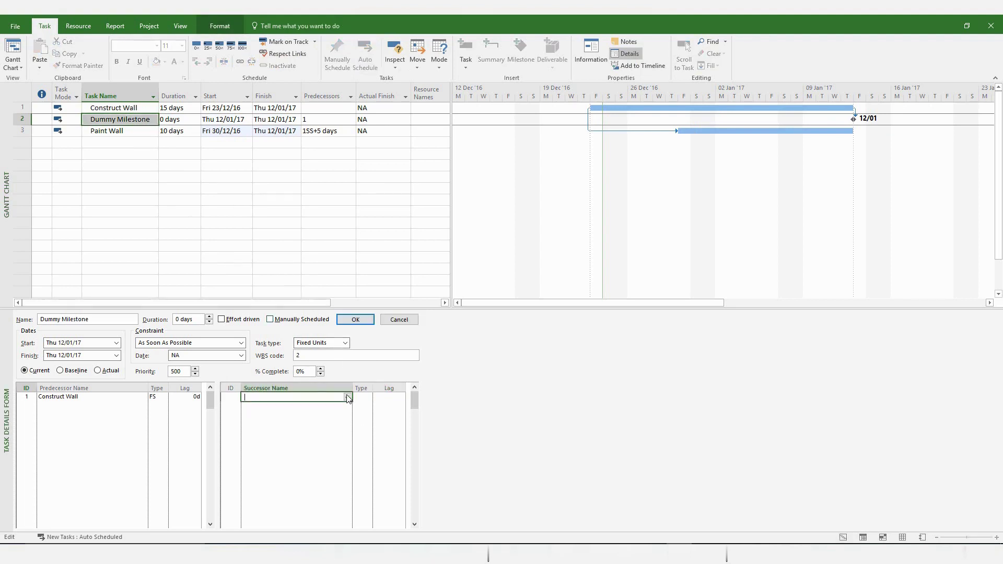
{"action": "left_click", "coordinate": [349, 399]}
{"action": "left_click", "coordinate": [298, 405]}
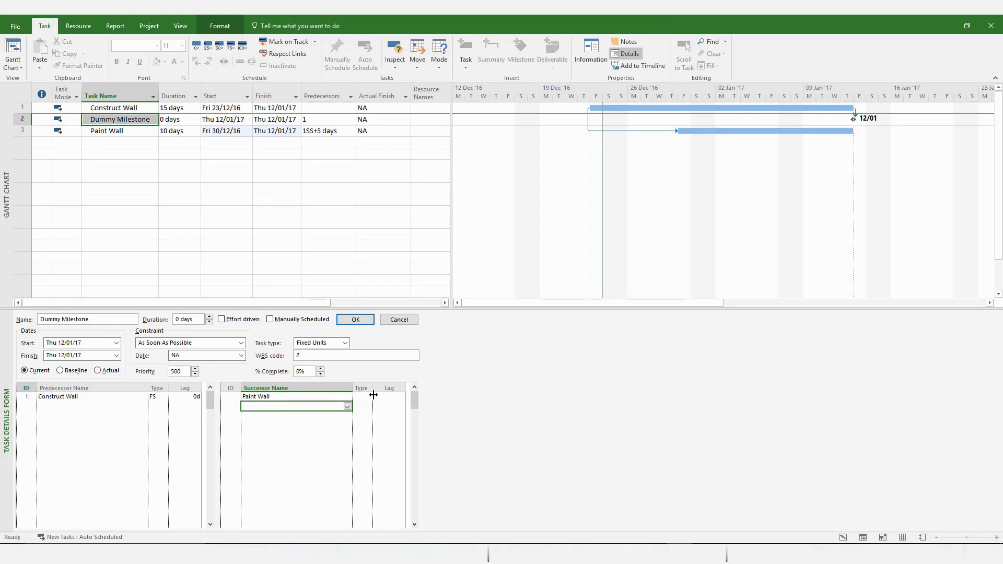
{"action": "left_click", "coordinate": [363, 396]}
{"action": "left_click", "coordinate": [367, 400]}
{"action": "left_click", "coordinate": [362, 410]}
{"action": "left_click", "coordinate": [388, 397]}
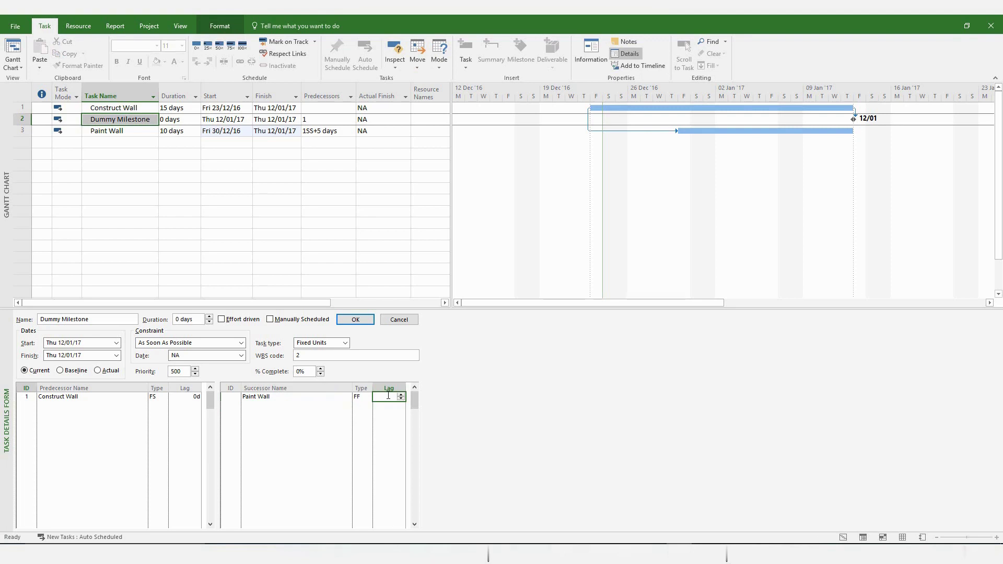
{"action": "key", "text": "Return"}
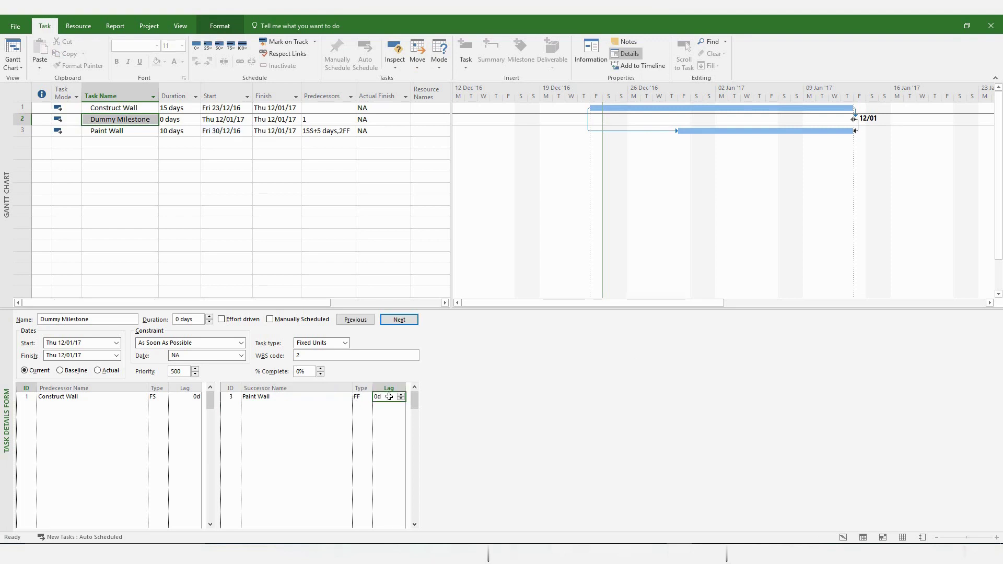
{"action": "type", "text": "8"}
{"action": "left_click", "coordinate": [355, 319]}
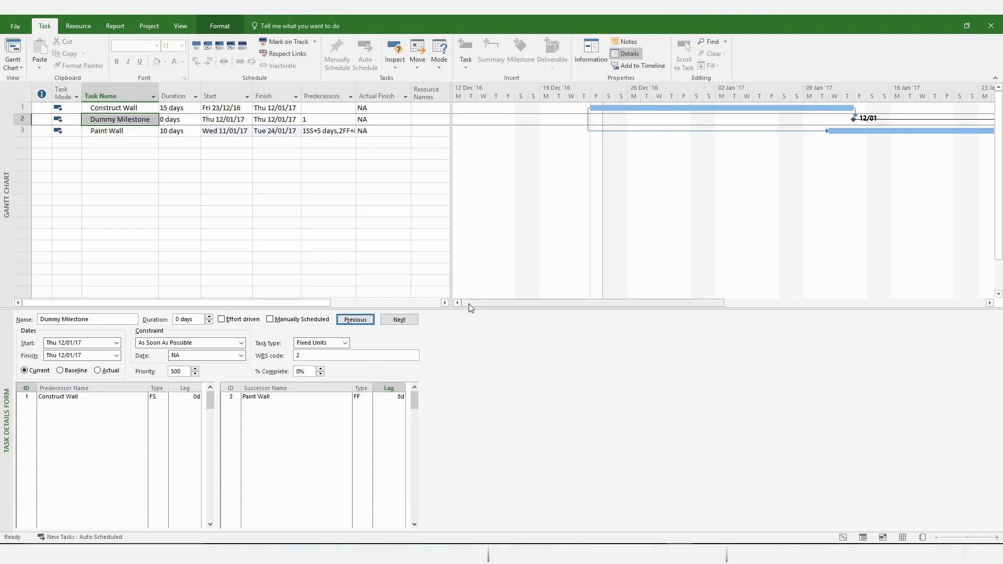
{"action": "left_click_drag", "start_coordinate": [470, 305], "coordinate": [532, 304]}
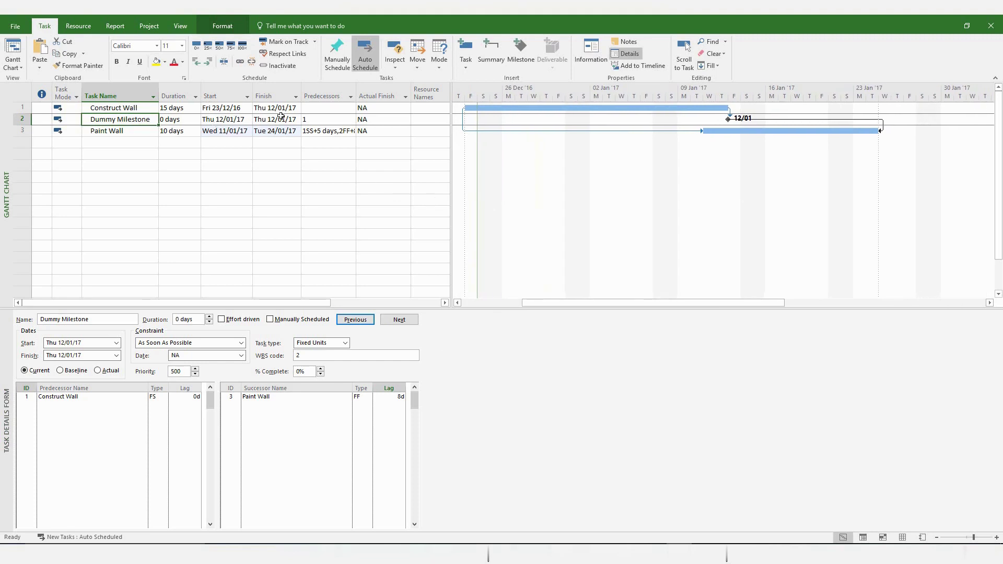
Step: Set Construct Wall's Actual Finish to Fri 27/01/17 from the date picker
{"action": "left_click", "coordinate": [376, 108]}
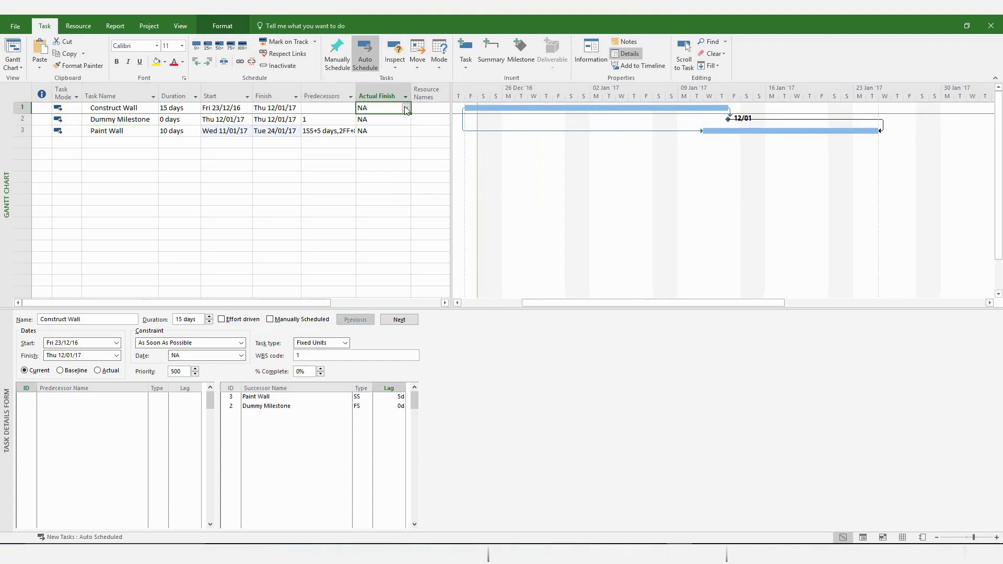
{"action": "left_click", "coordinate": [407, 109]}
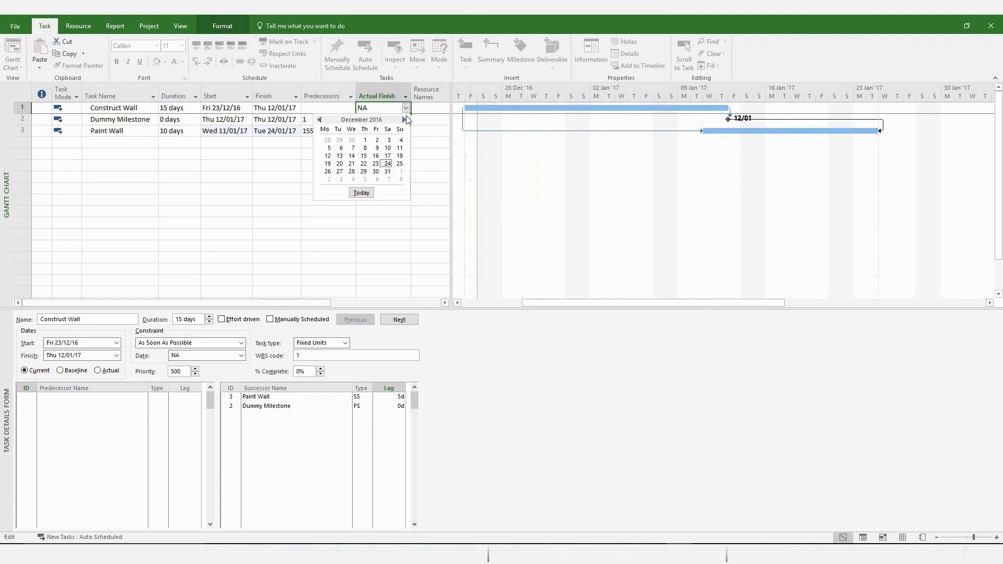
{"action": "left_click", "coordinate": [404, 120]}
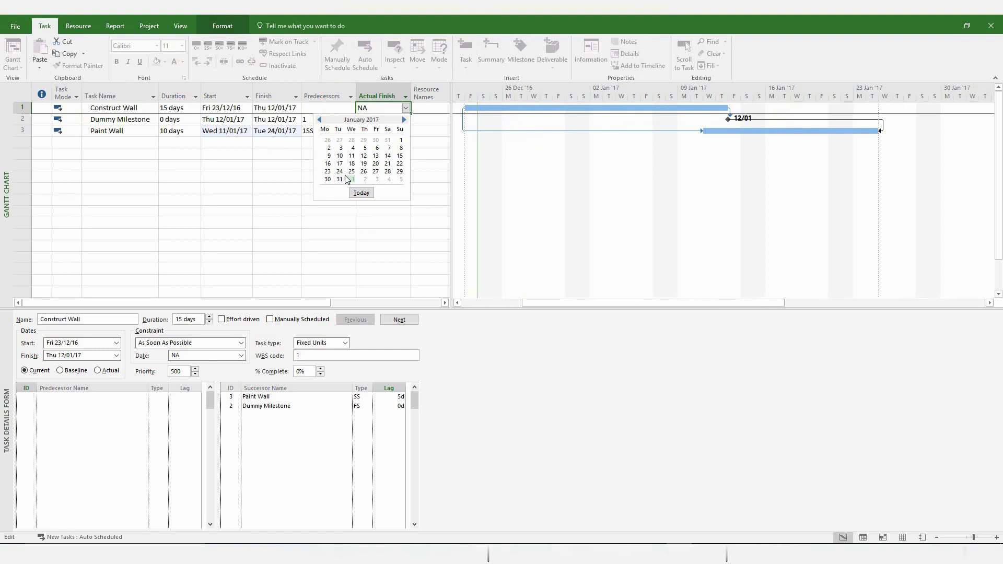
{"action": "left_click", "coordinate": [374, 172]}
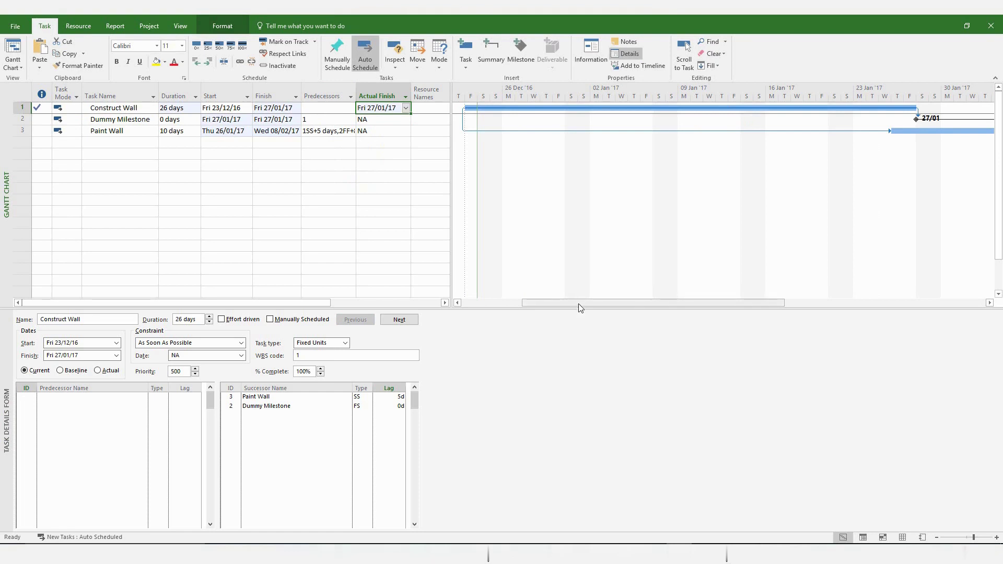
{"action": "left_click_drag", "start_coordinate": [579, 303], "coordinate": [737, 304]}
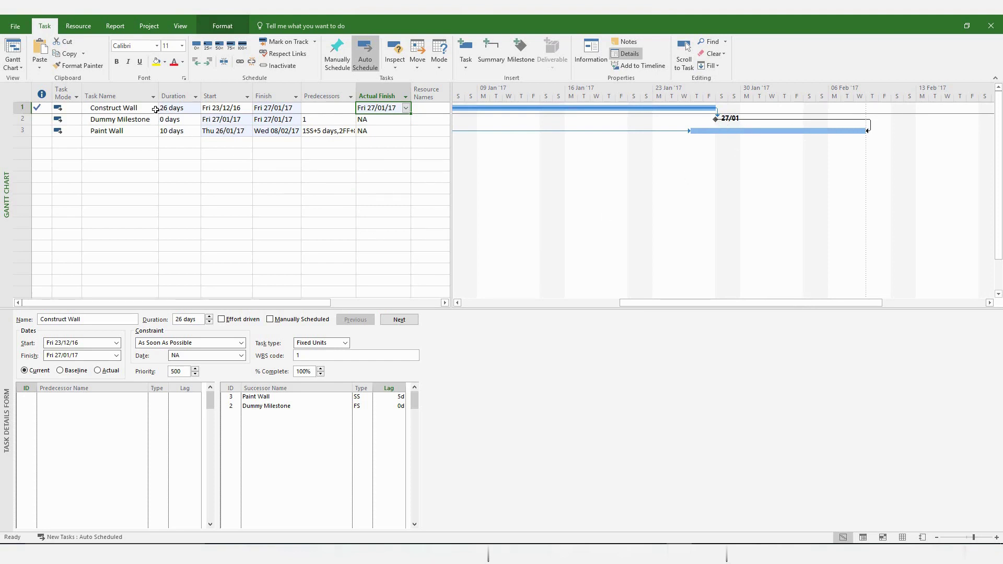
Step: Select the Dummy Milestone task before moving to a blank project
{"action": "left_click", "coordinate": [126, 119]}
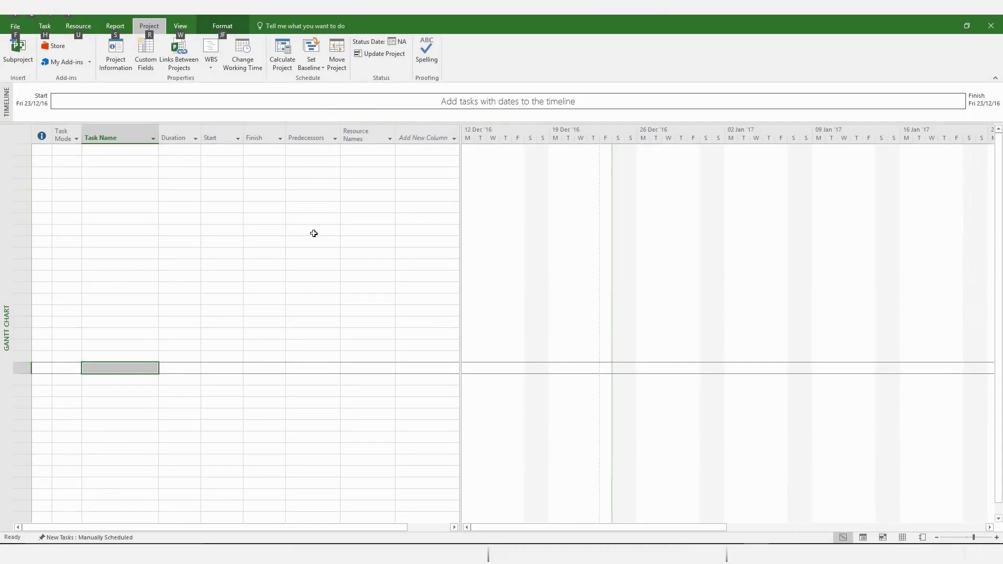
Step: Set a baseline for the entire project using the default Baseline slot
{"action": "left_click", "coordinate": [313, 232]}
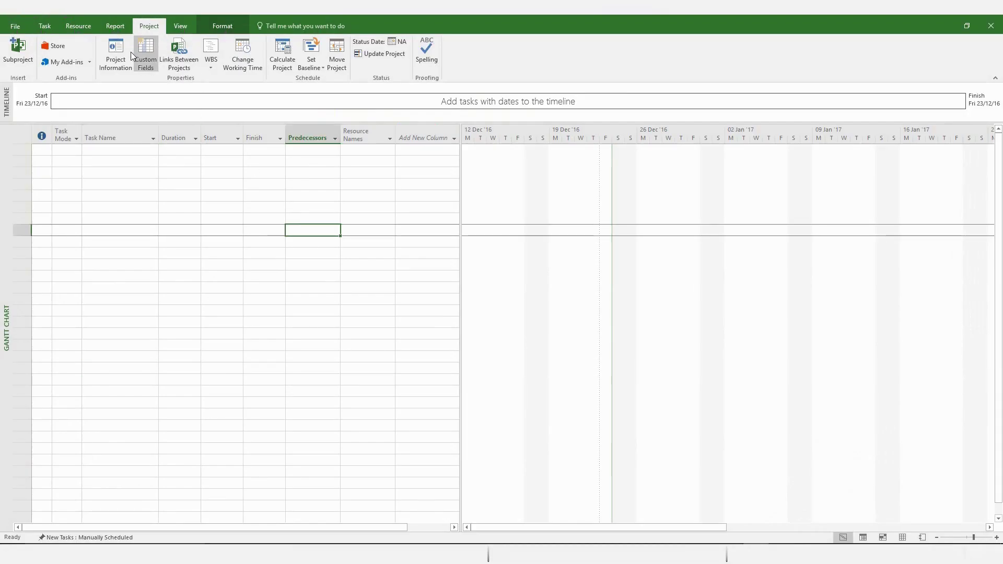
{"action": "left_click", "coordinate": [311, 64]}
{"action": "left_click", "coordinate": [328, 87]}
{"action": "left_click", "coordinate": [571, 214]}
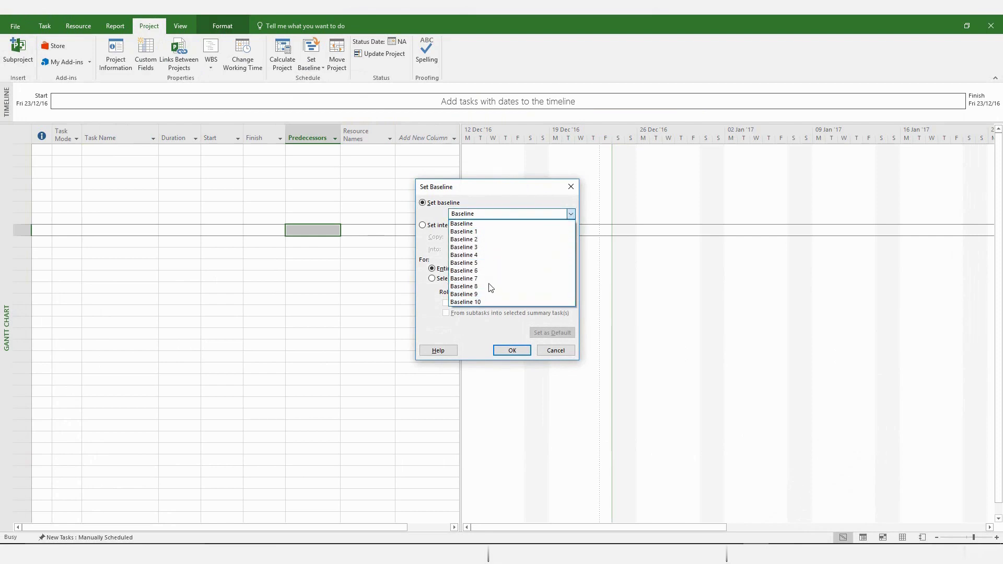
{"action": "left_click", "coordinate": [502, 323]}
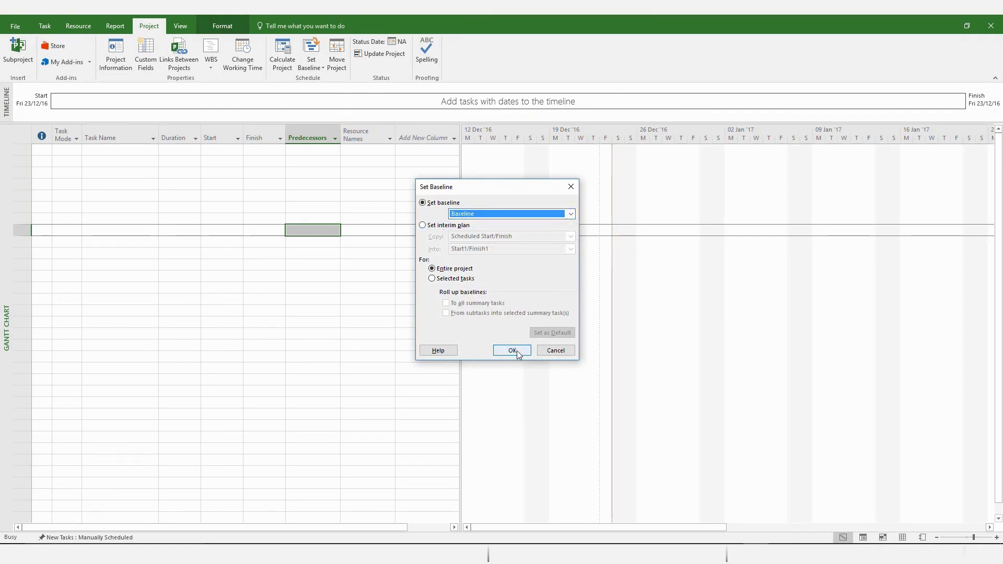
{"action": "left_click", "coordinate": [556, 350]}
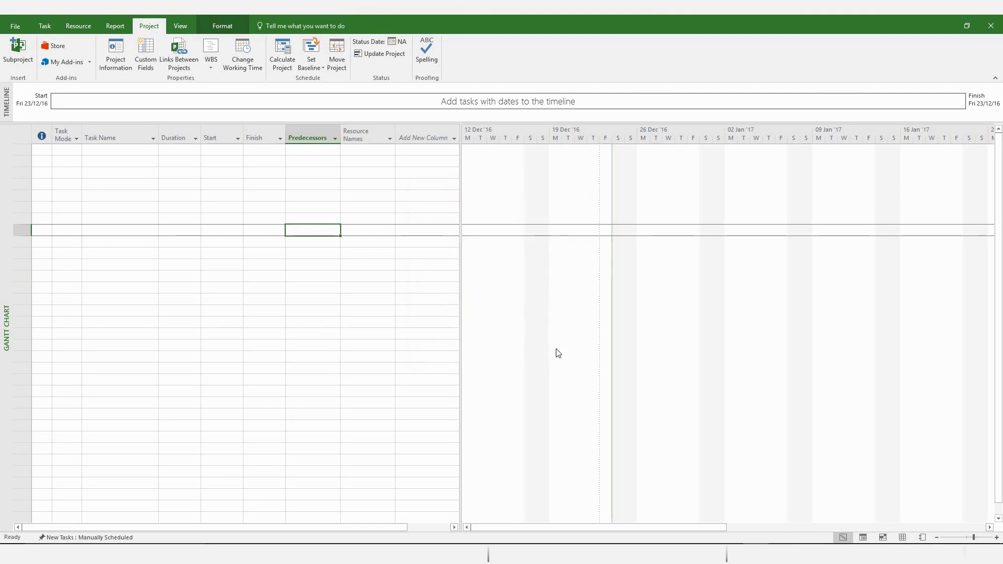